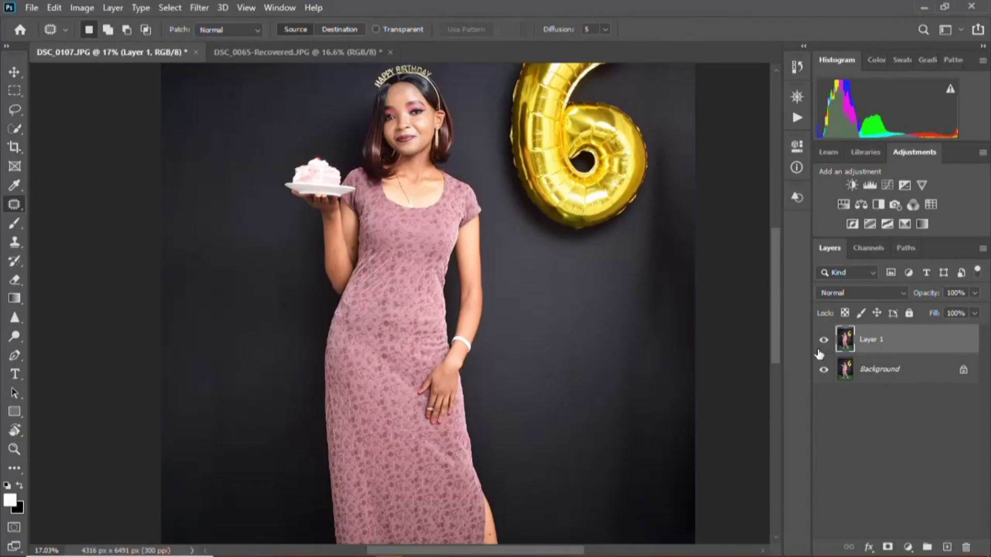
Compare the original and edited previews in Liquify, then close it without applying
key("ctrl+shift+x")
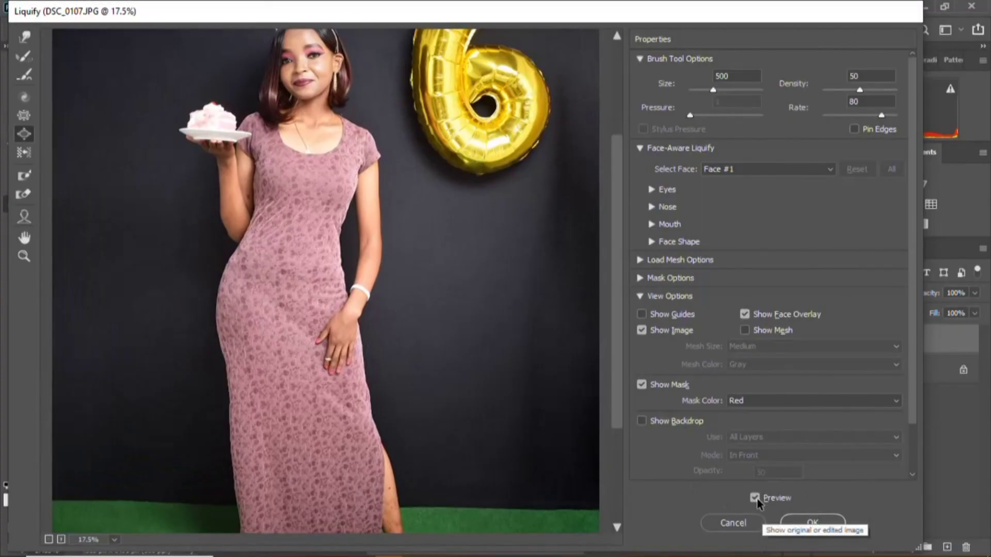
left_click(756, 500)
left_click(756, 500)
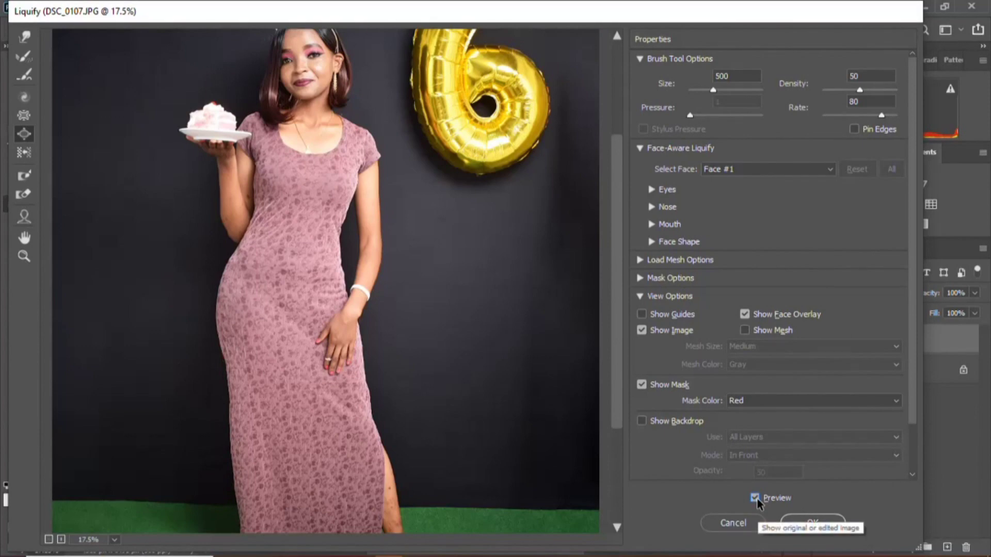
left_click(756, 499)
left_click(756, 500)
left_click(756, 500)
left_click(756, 499)
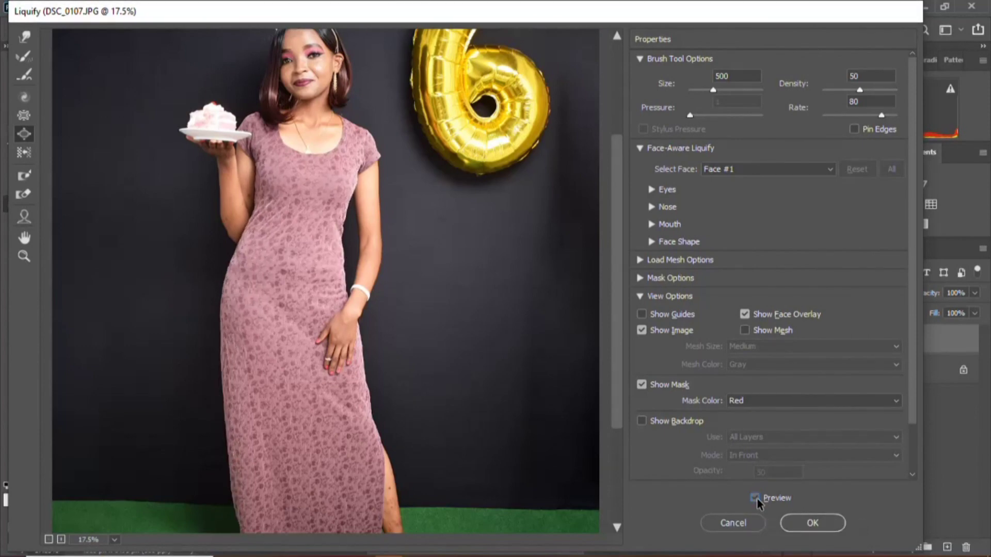
left_click(756, 499)
left_click(755, 499)
left_click(756, 500)
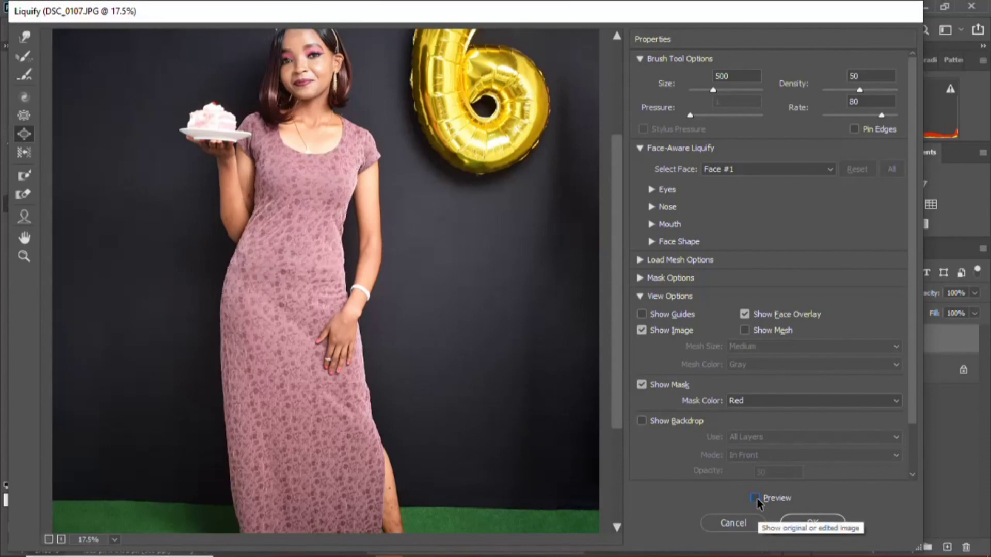
left_click(756, 499)
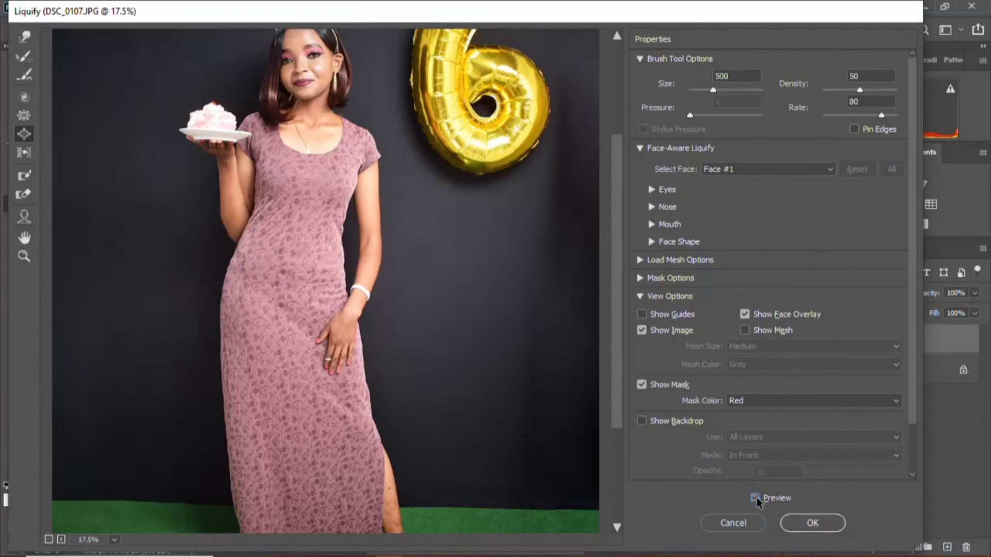
key("Return")
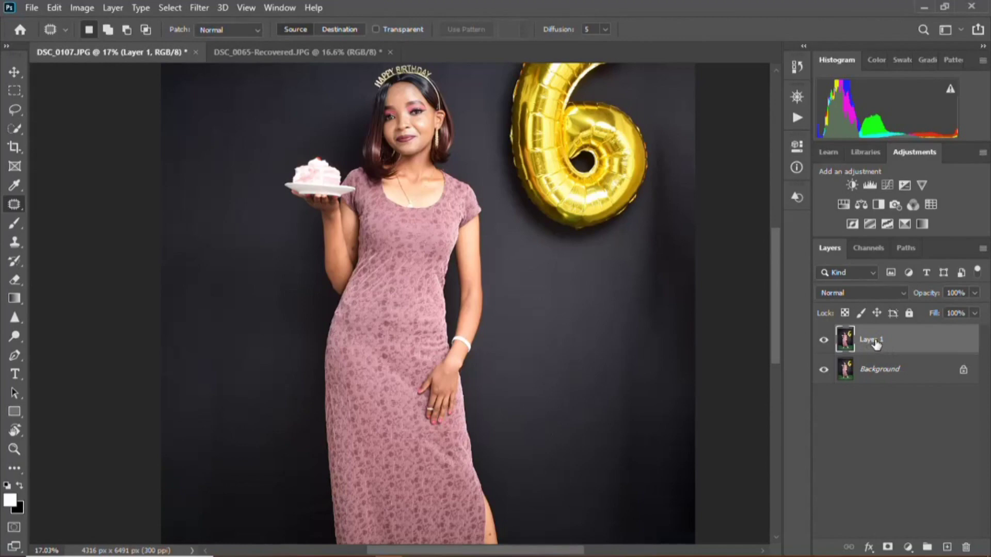
Rename Layer 1 to 'copy'
right_click(876, 344)
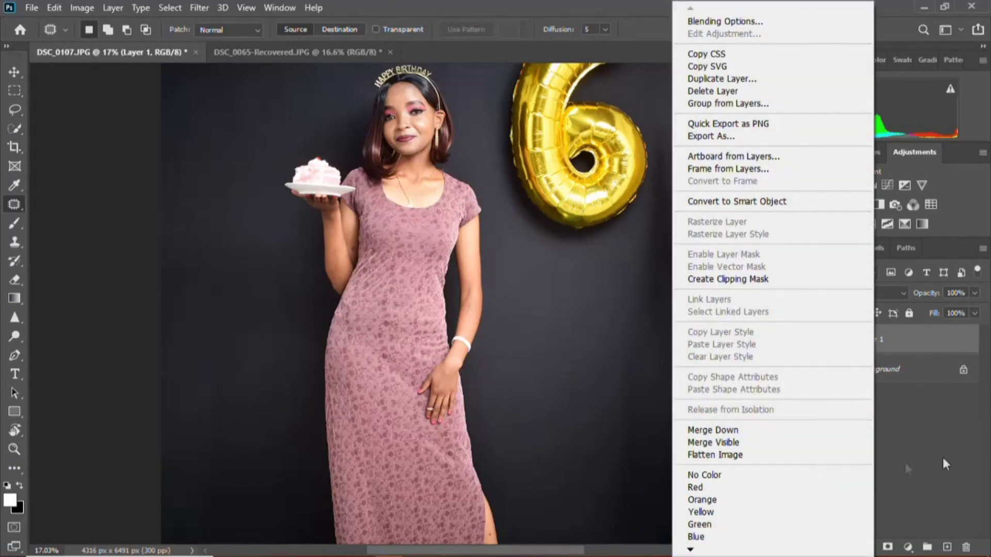
left_click(888, 345)
type("copy")
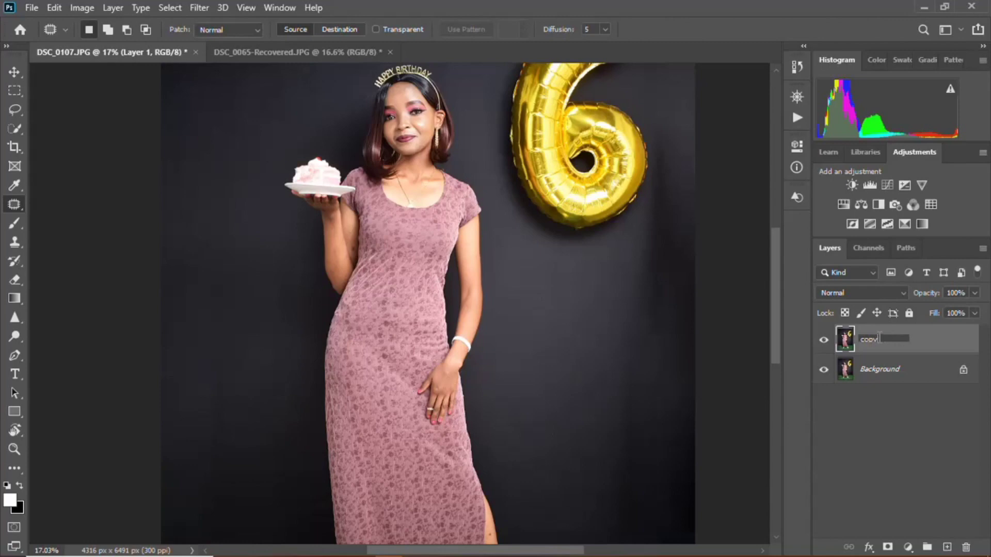
key("Return")
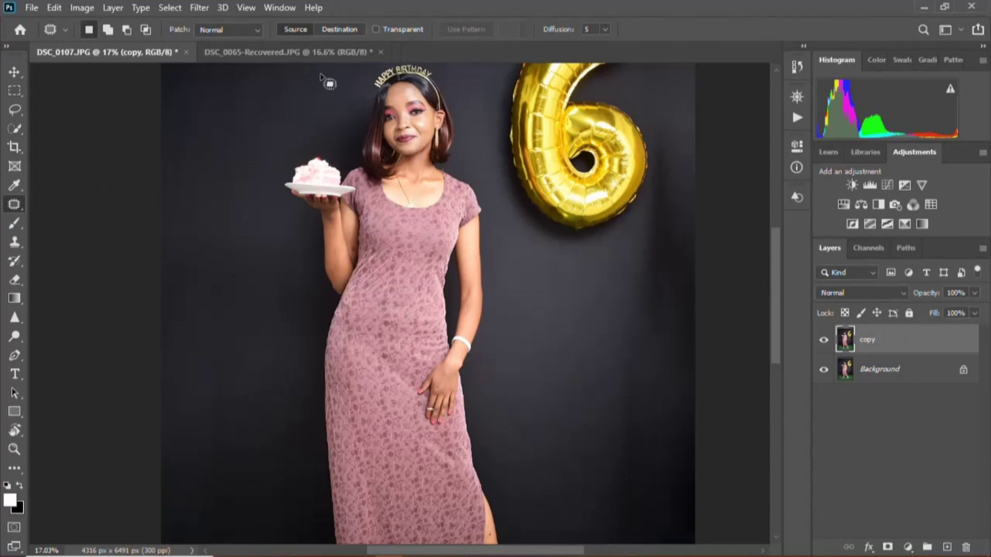
left_click(198, 8)
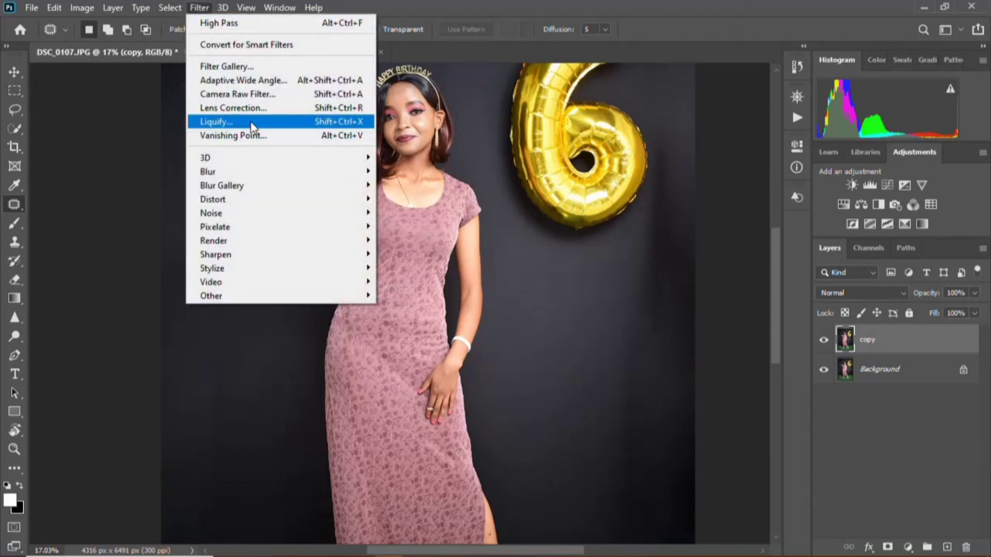
In Liquify, pinch the dress's right waist edge inward with three Pucker strokes
left_click(252, 123)
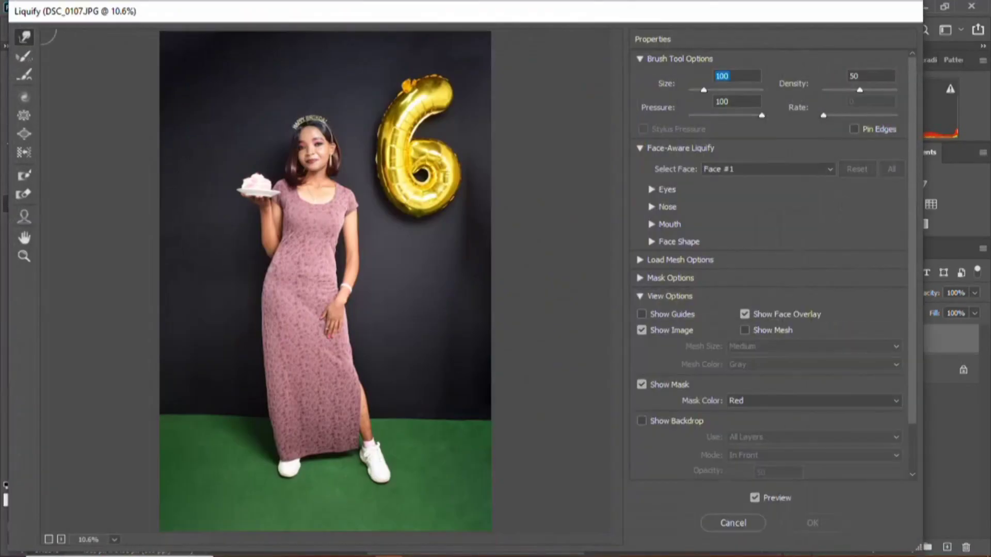
key("s")
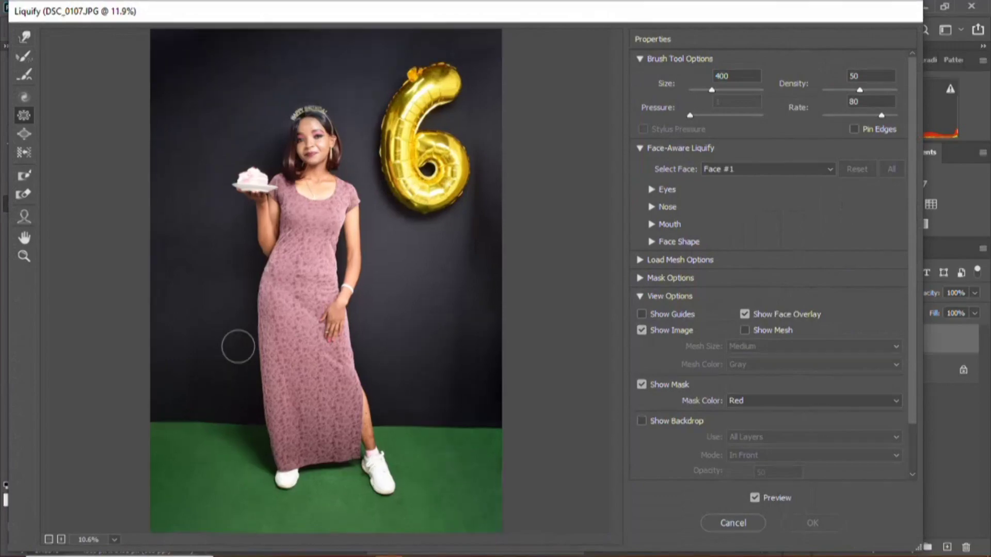
scroll(238, 347, "up", 1)
scroll(209, 317, "up", 1)
scroll(178, 295, "up", 1)
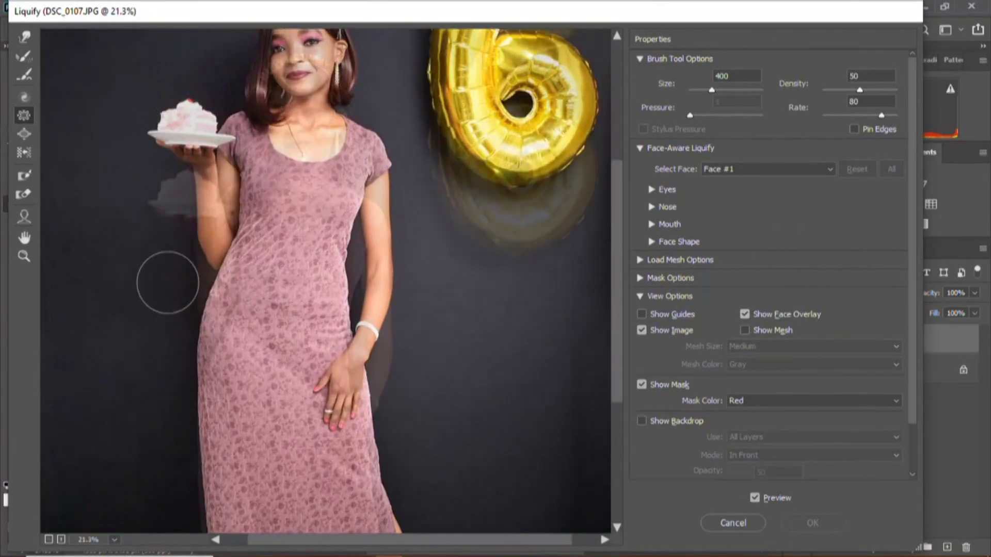
scroll(167, 283, "up", 3)
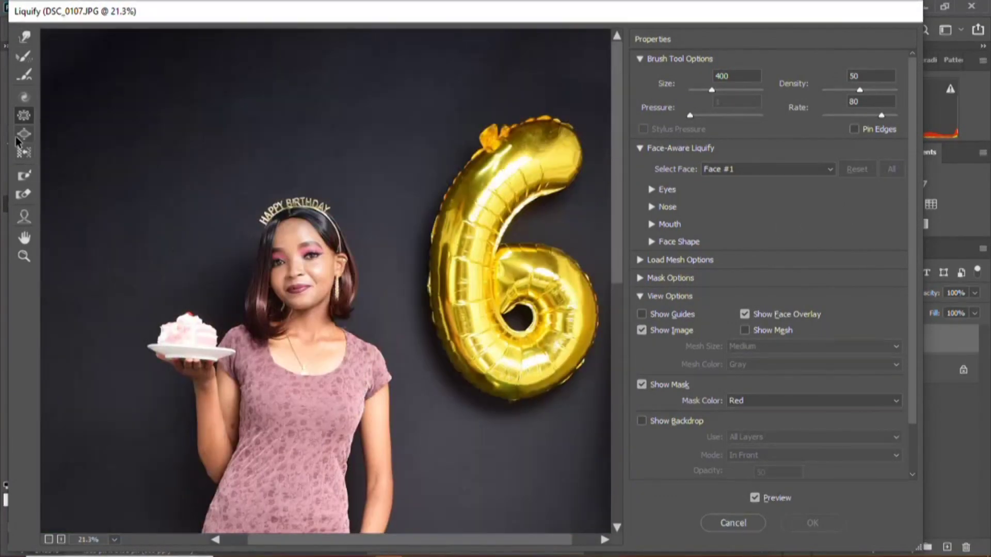
scroll(188, 288, "down", 5)
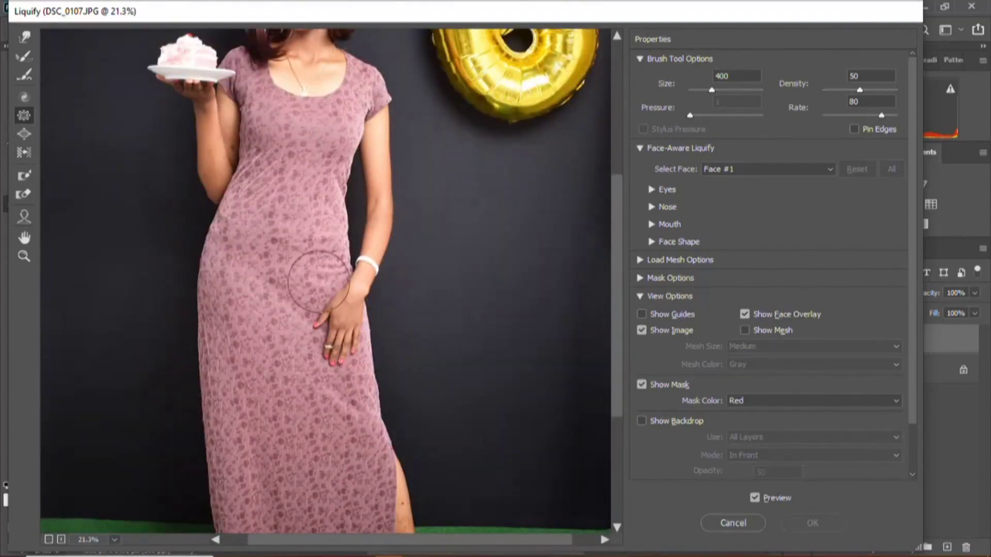
scroll(319, 281, "up", 4)
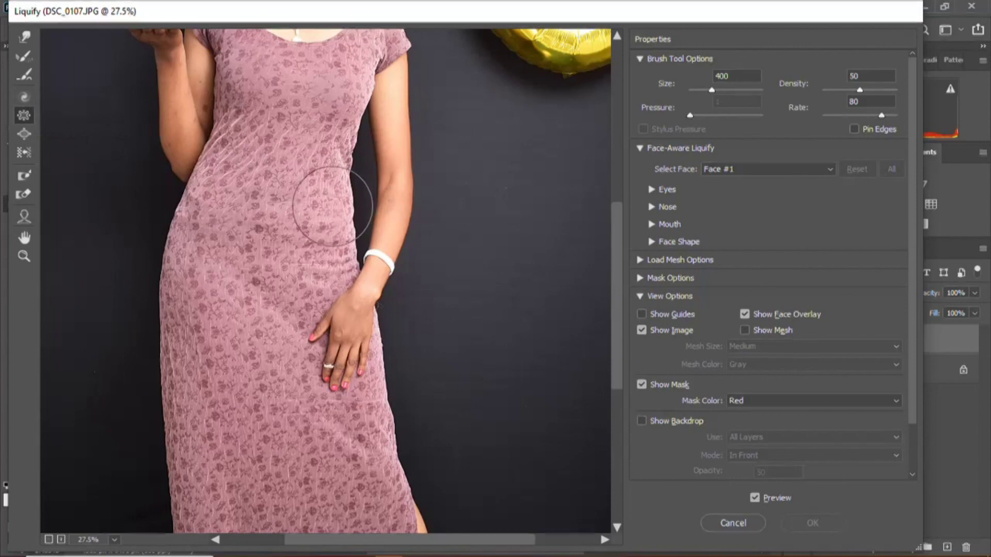
left_click_drag(334, 207, 330, 208)
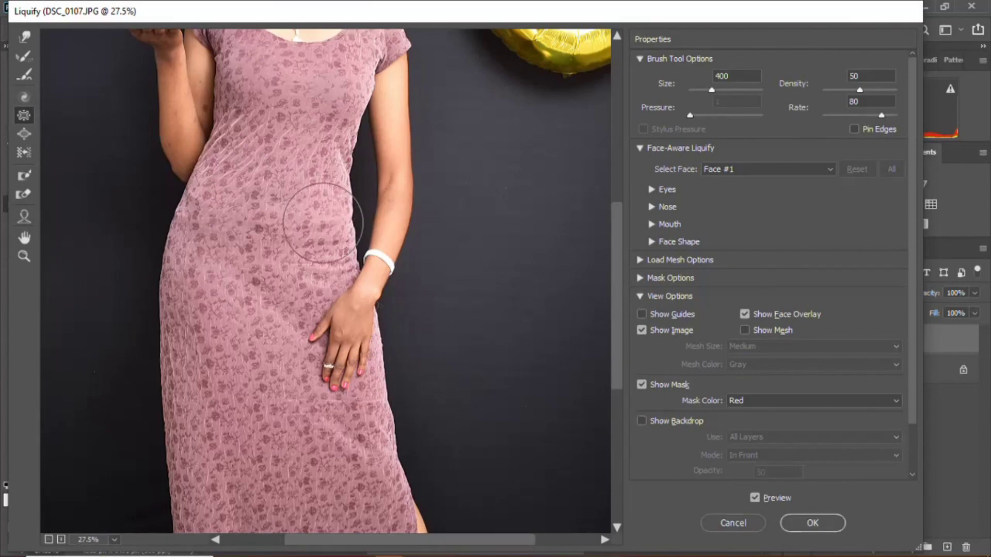
left_click_drag(322, 225, 337, 169)
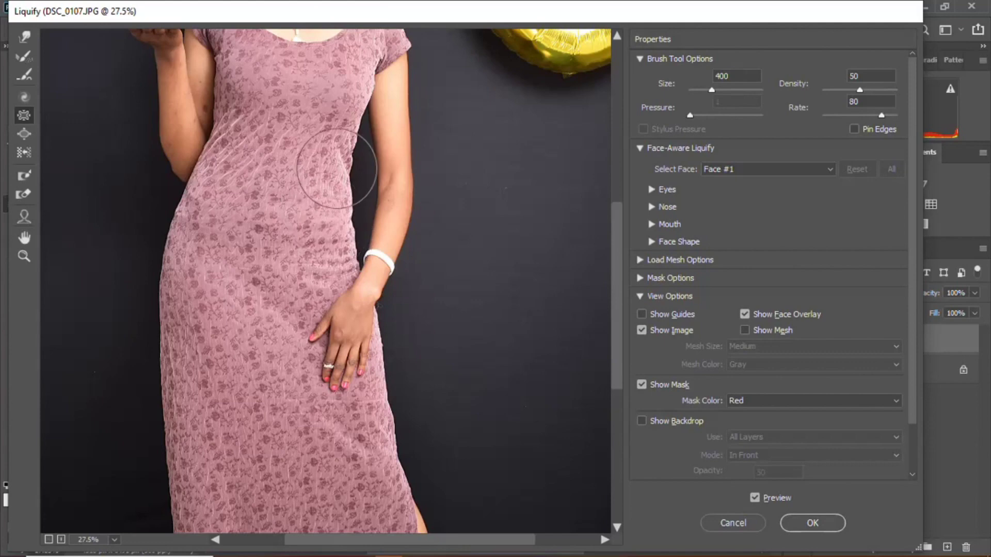
mouse_move(341, 182)
left_mouse_down()
mouse_move(335, 195)
mouse_move(335, 170)
mouse_move(331, 255)
left_mouse_up()
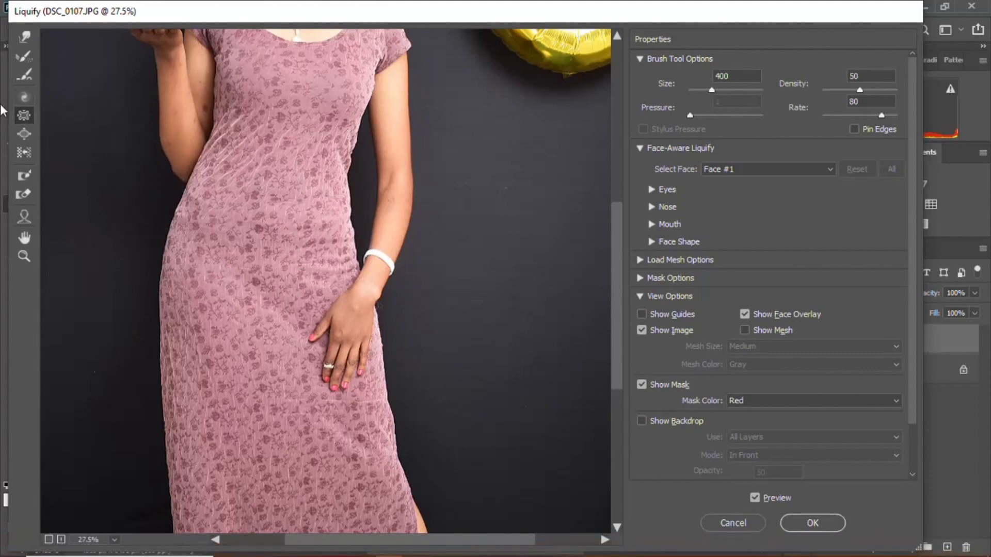
Swell the left hip with the Bloat tool, resizing the brush to 800
left_click(24, 133)
left_click_drag(181, 237, 188, 270)
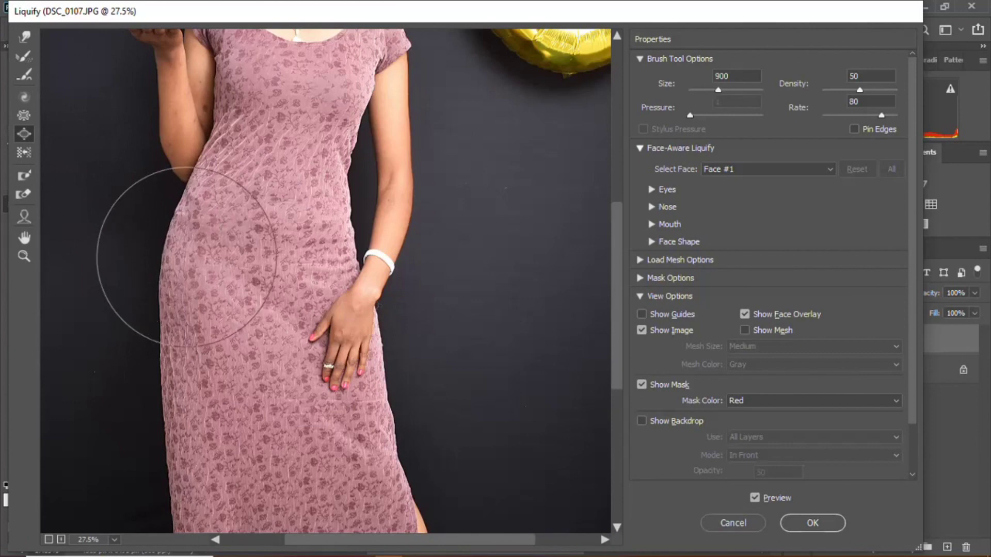
key("bracketright")
key("bracketright")
key("bracketright")
key("bracketleft")
key("bracketleft")
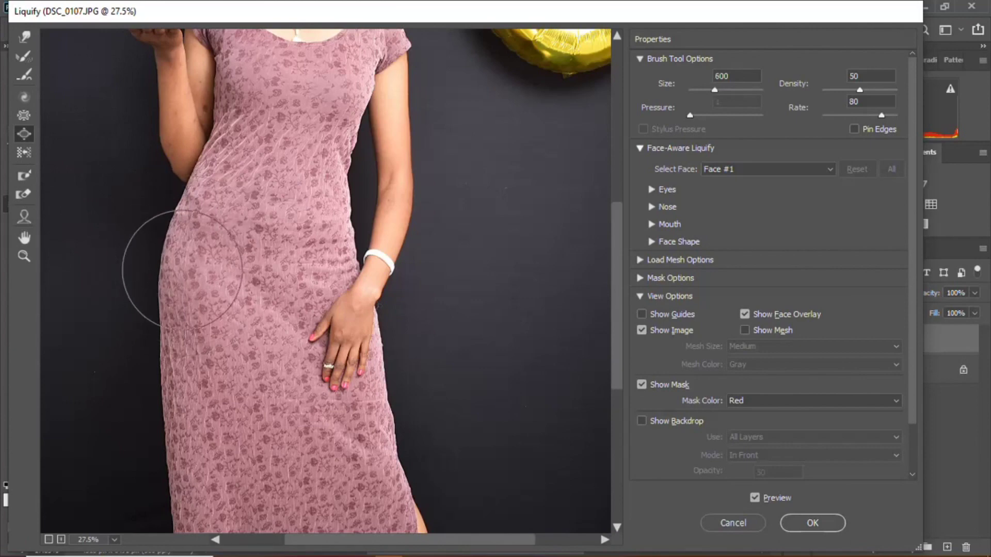
key("bracketleft")
key("bracketleft")
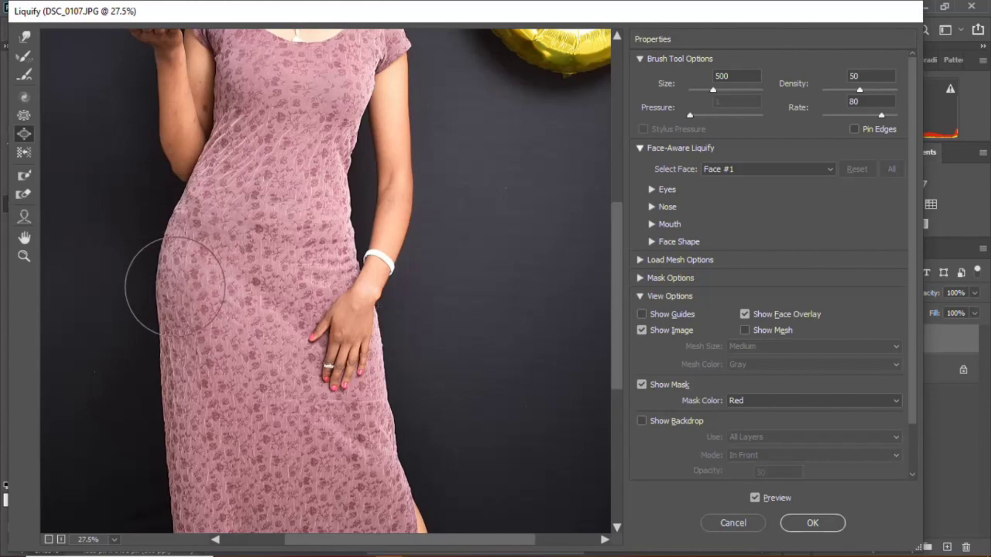
key("bracketright")
key("bracketright")
key("bracketright")
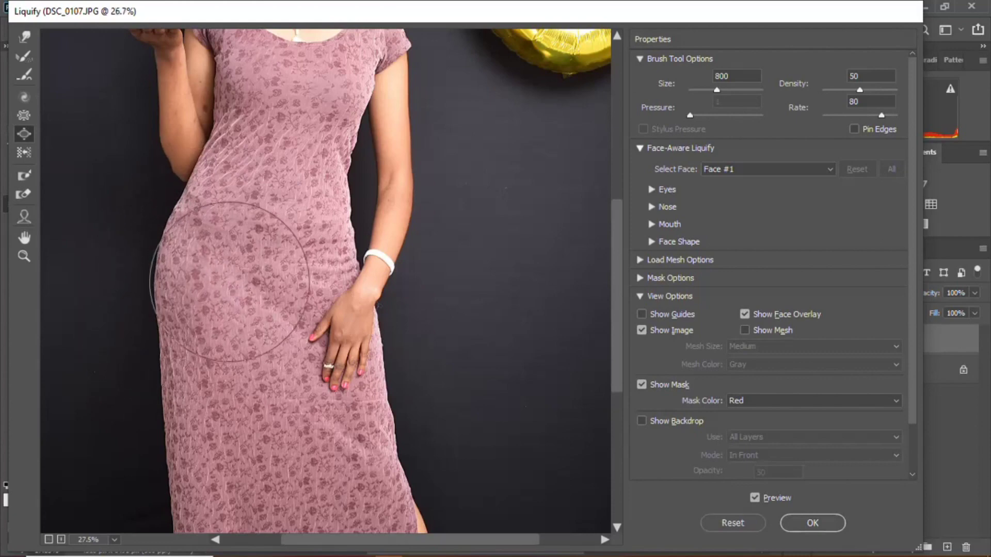
scroll(190, 309, "down", 5)
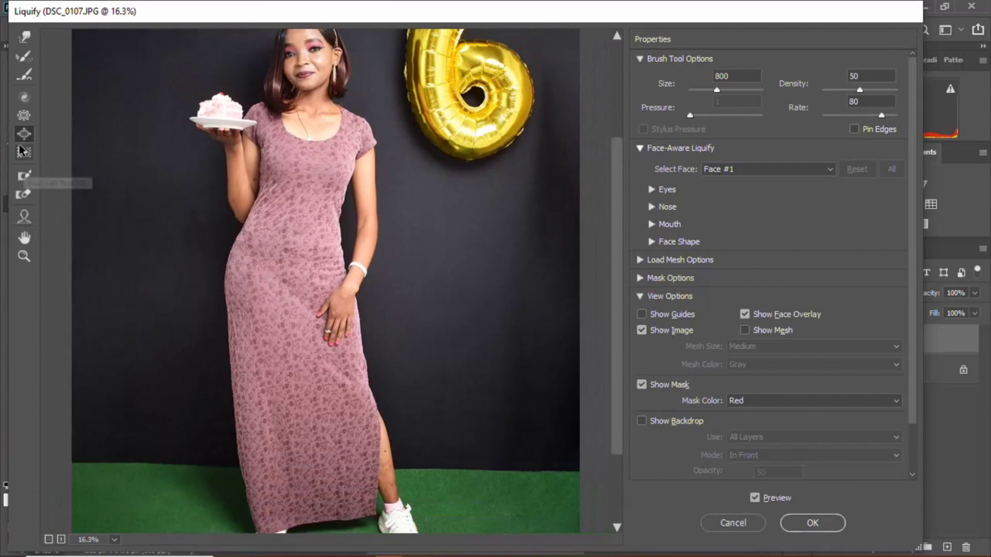
Switch between the Pucker and Bloat tools and shrink the Bloat brush
left_click(23, 115)
scroll(274, 387, "up", 1)
scroll(275, 387, "up", 1)
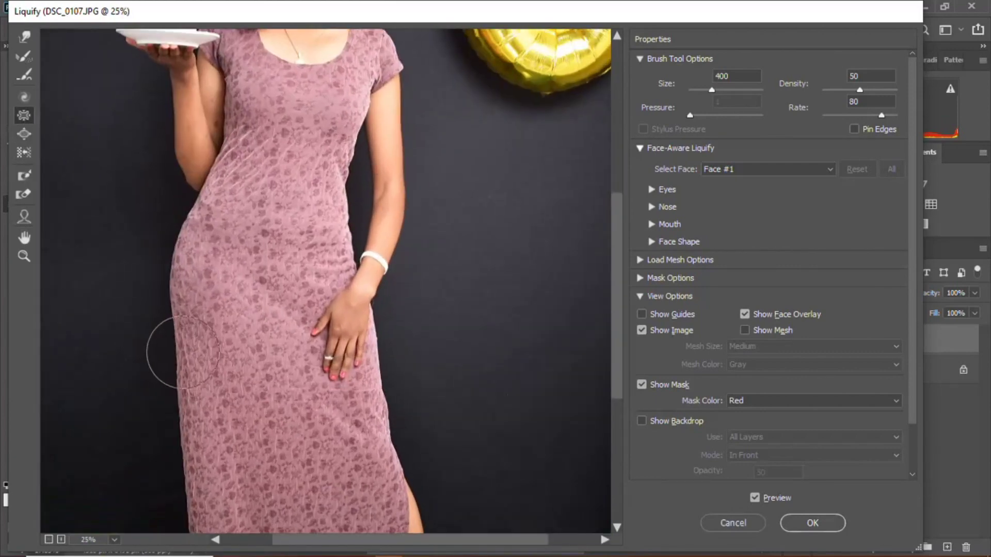
left_click(21, 135)
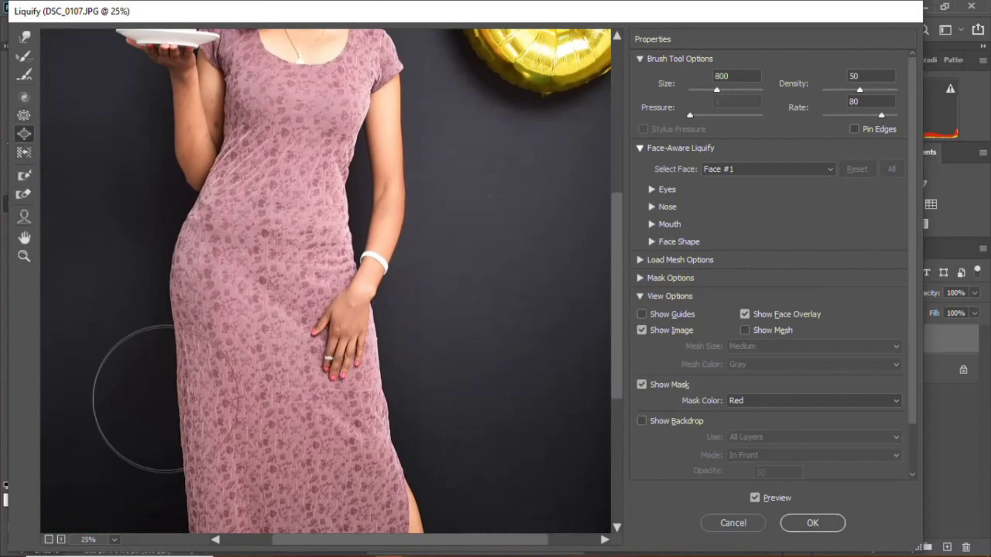
key("bracketleft")
key("bracketleft")
key("bracketleft")
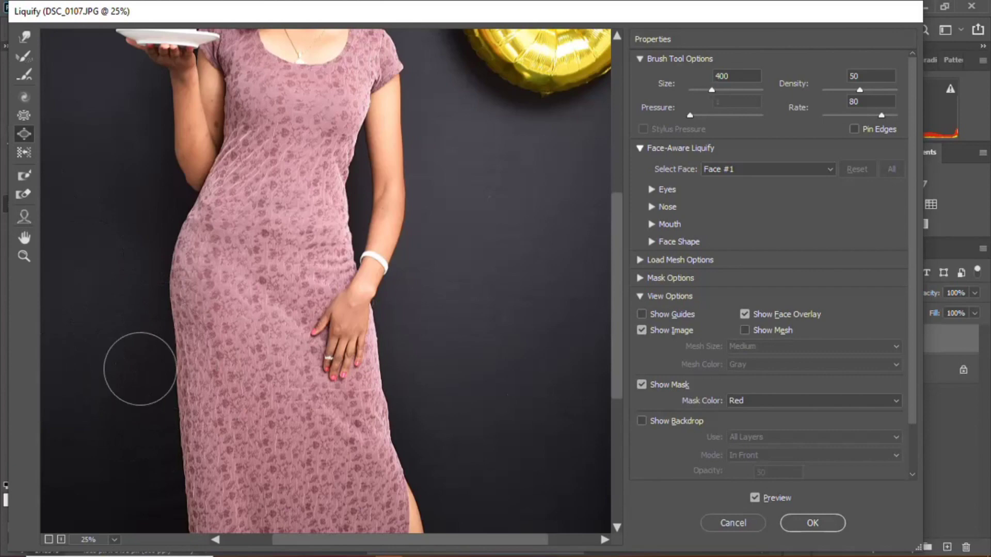
scroll(138, 364, "down", 3)
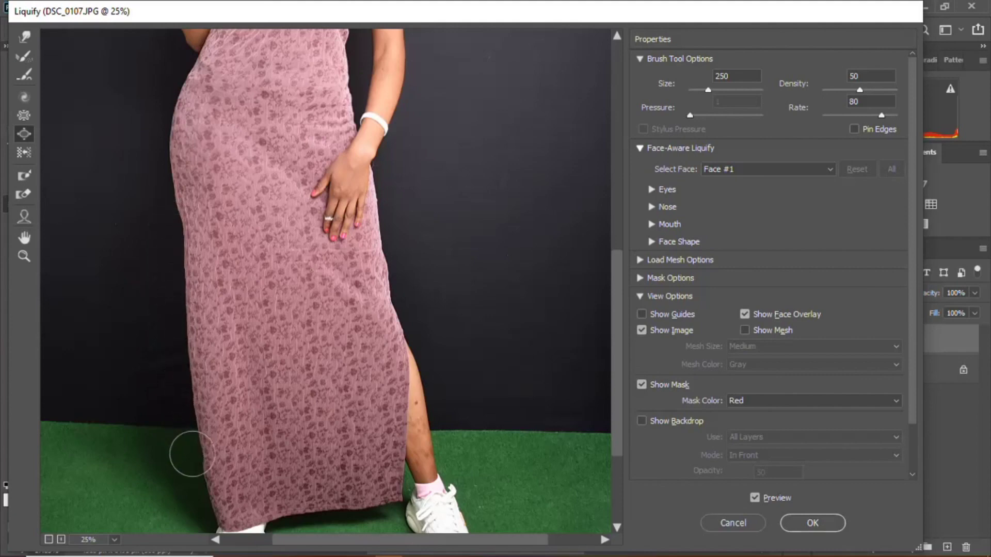
scroll(172, 319, "up", 2)
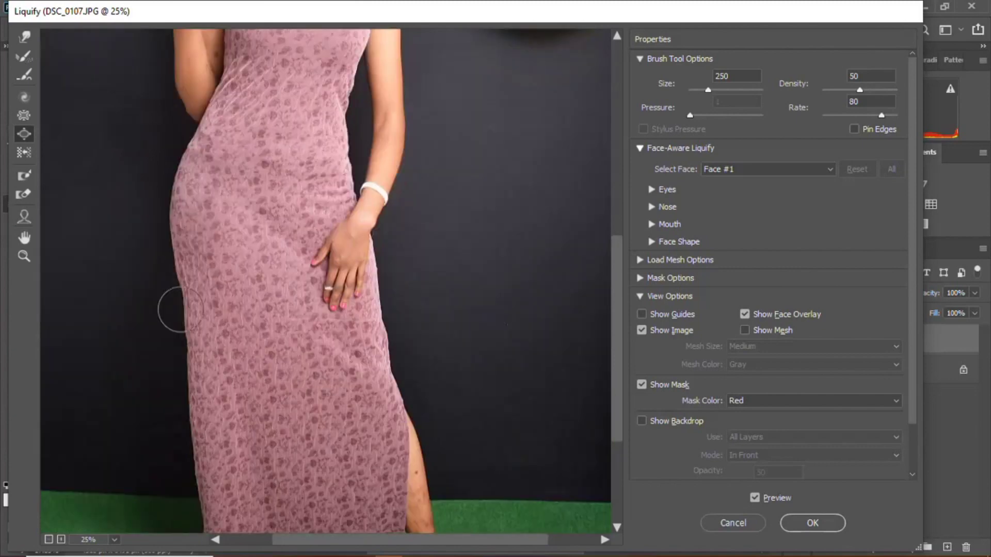
scroll(171, 316, "up", 1)
scroll(165, 387, "up", 3)
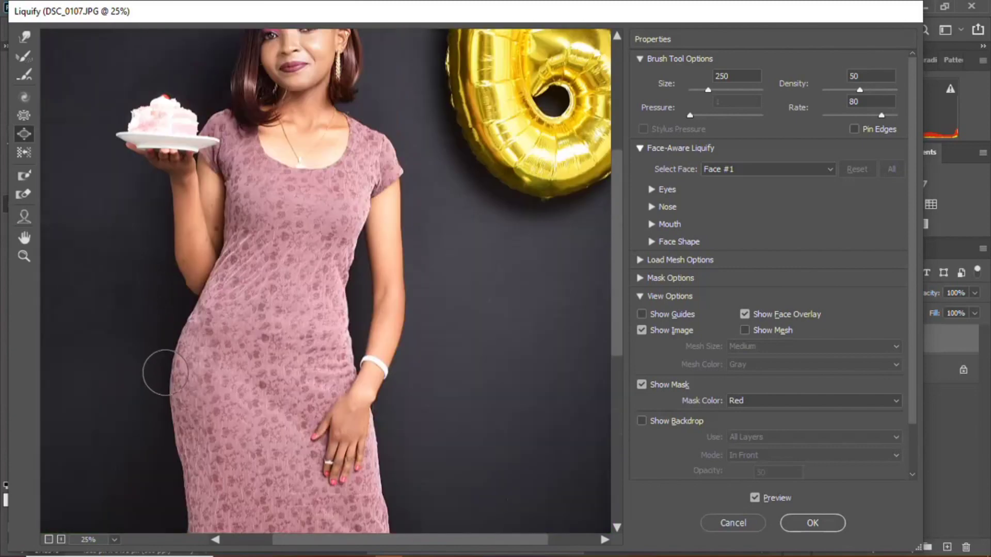
scroll(178, 403, "down", 1)
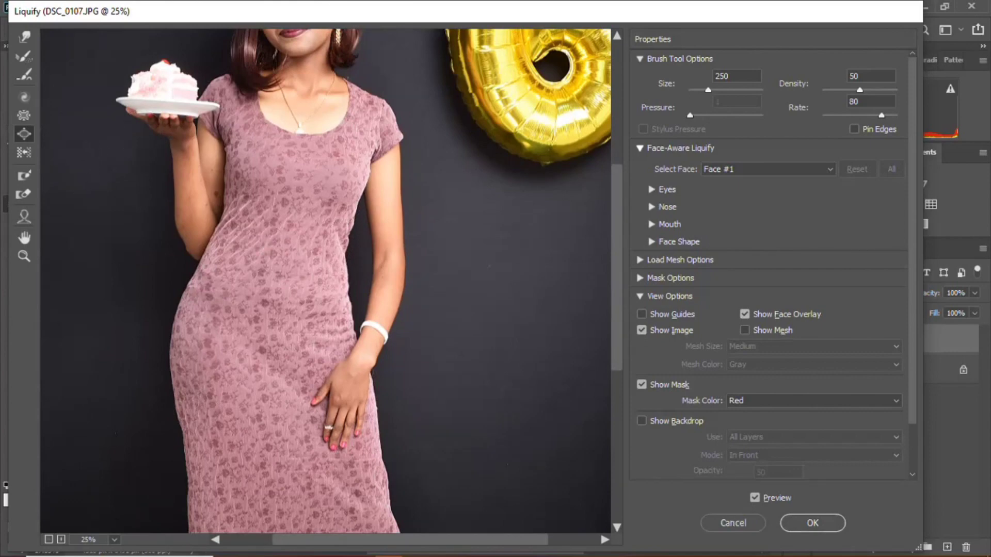
Pinch both waist edges and the waist-to-hip side inward with a 400 Pucker brush
key("s")
key("bracketright")
key("bracketright")
key("bracketright")
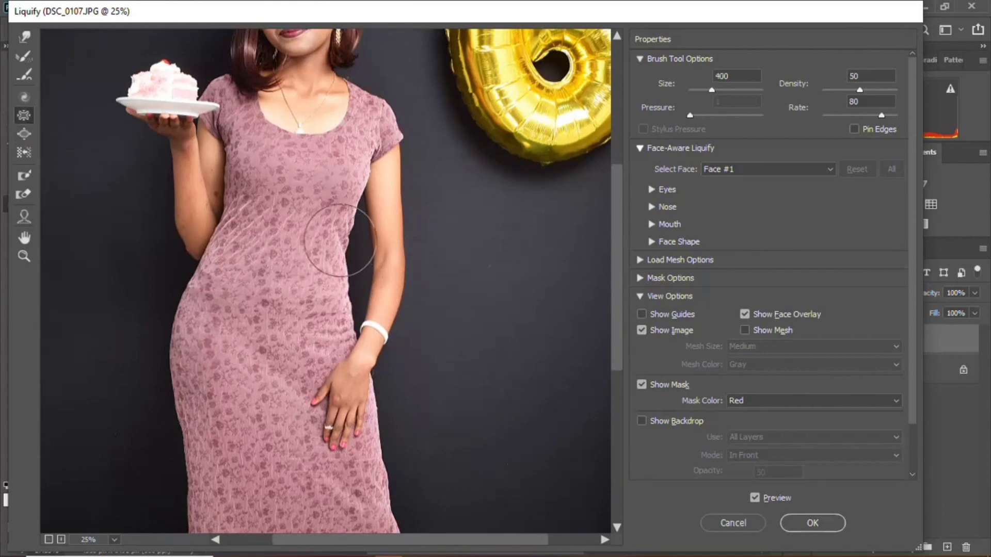
left_click_drag(340, 241, 330, 262)
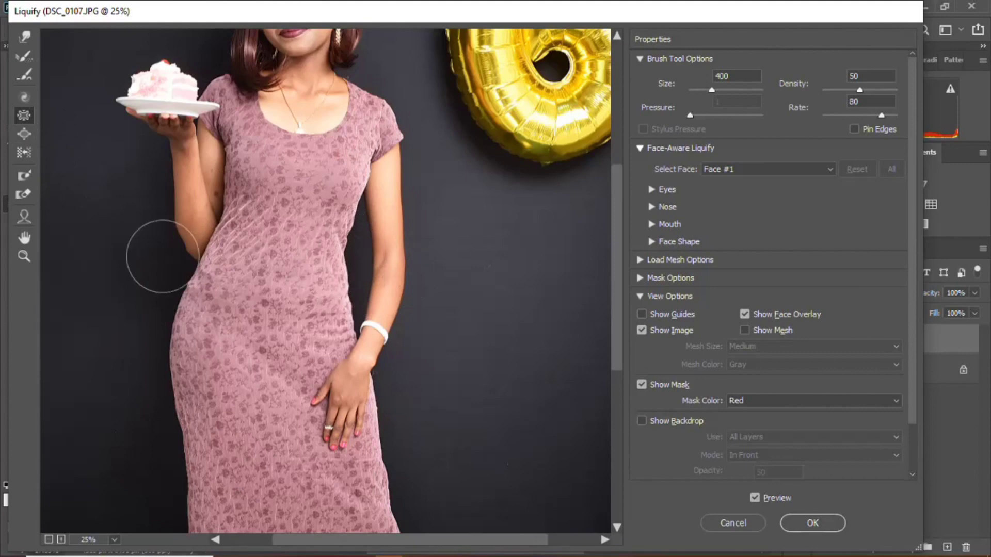
mouse_move(160, 259)
left_mouse_down()
mouse_move(230, 239)
mouse_move(228, 264)
mouse_move(238, 257)
left_mouse_up()
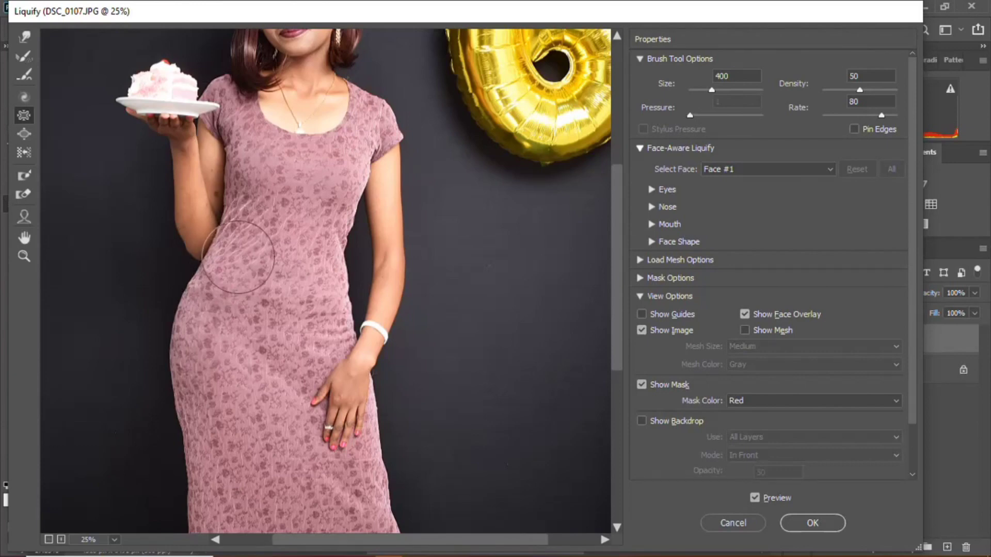
scroll(222, 307, "up", 3)
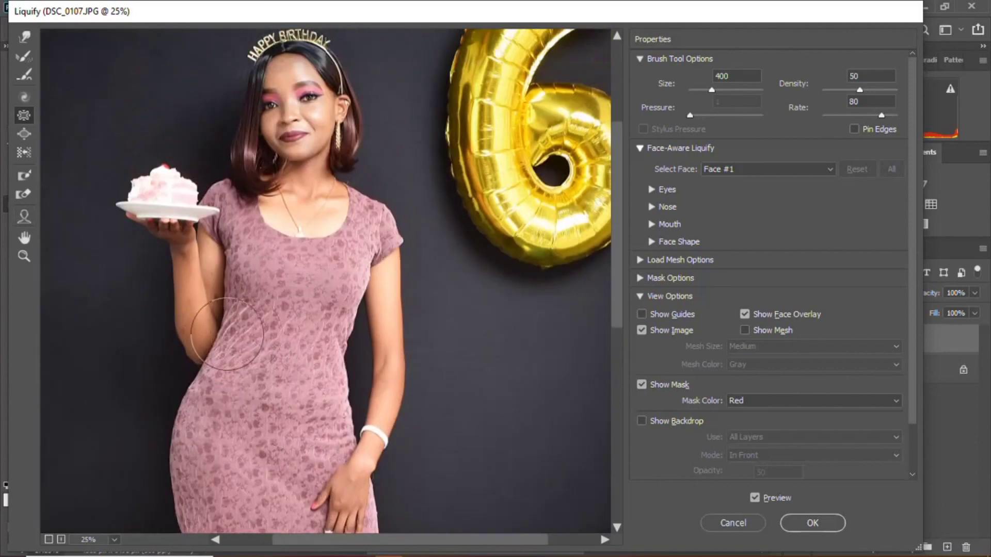
mouse_move(227, 333)
left_mouse_down()
mouse_move(225, 379)
mouse_move(319, 371)
left_mouse_up()
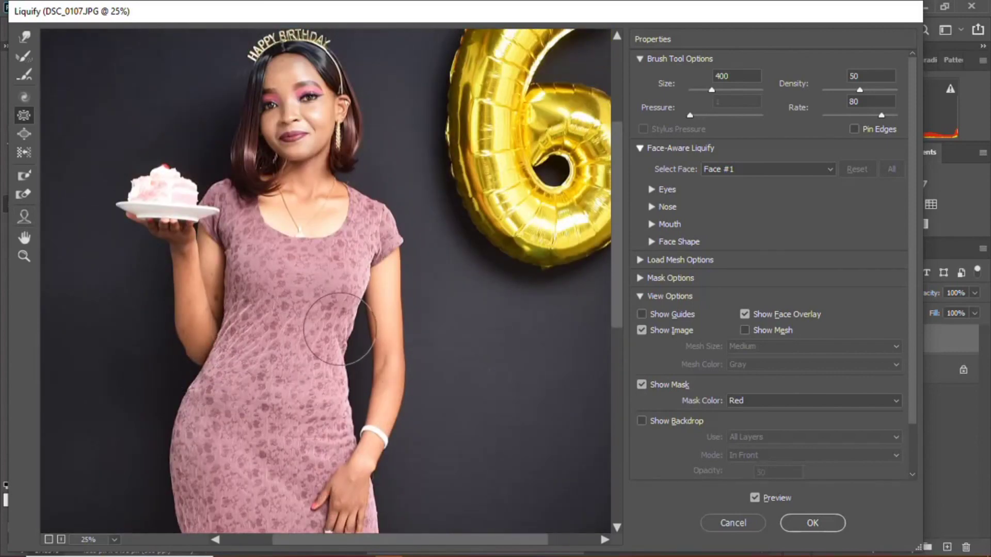
left_click_drag(318, 372, 334, 342)
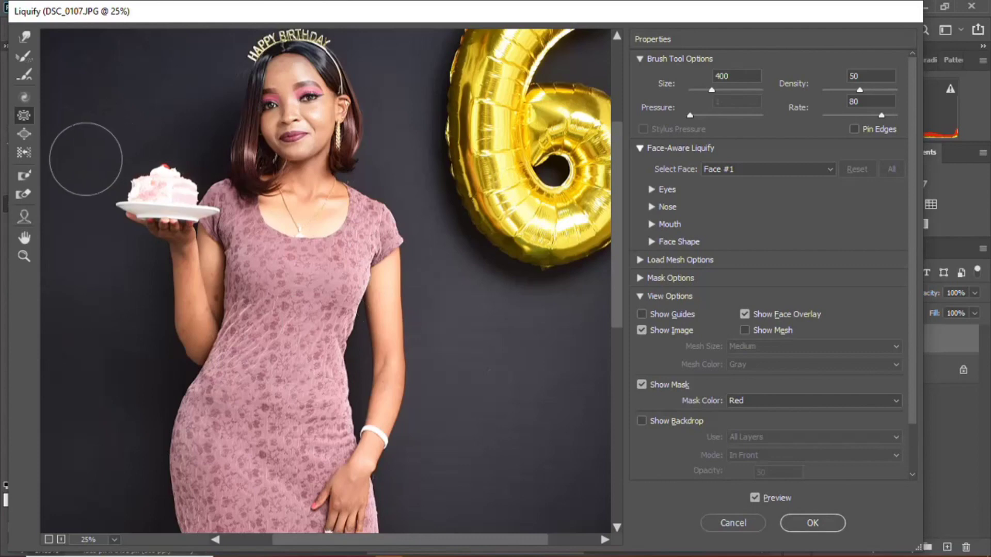
Resize the Bloat and Pucker brushes, ending on the Bloat tool at size 500
left_click(23, 135)
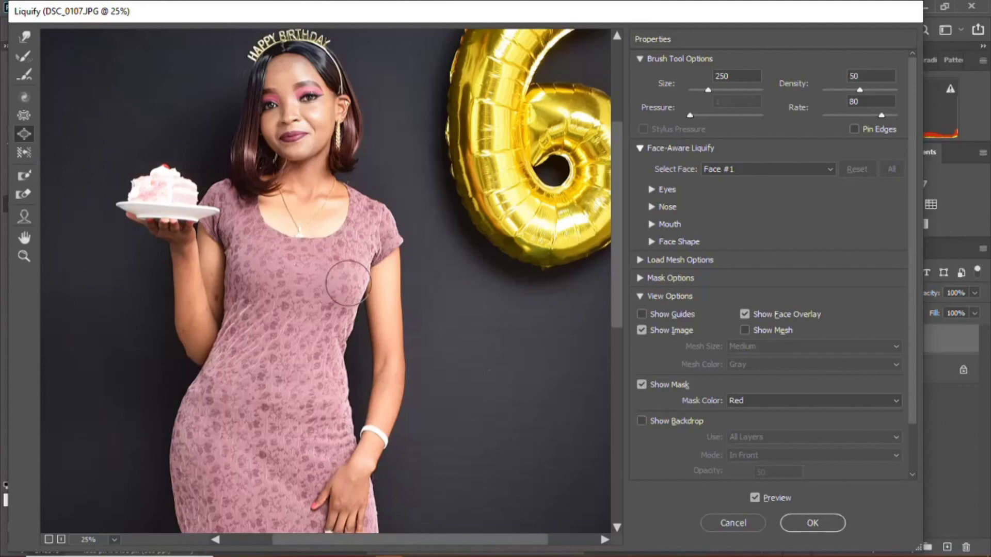
key("bracketright")
key("bracketright")
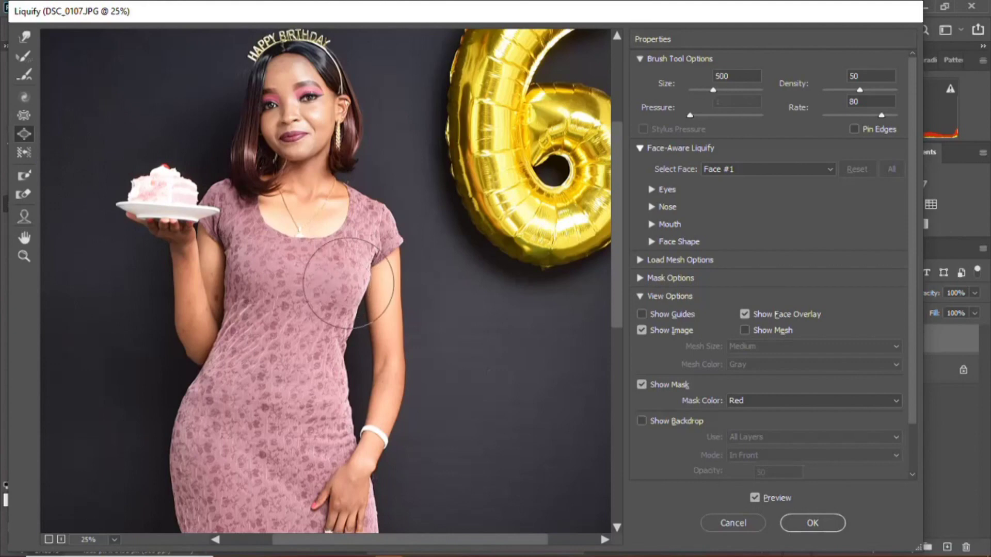
key("bracketright")
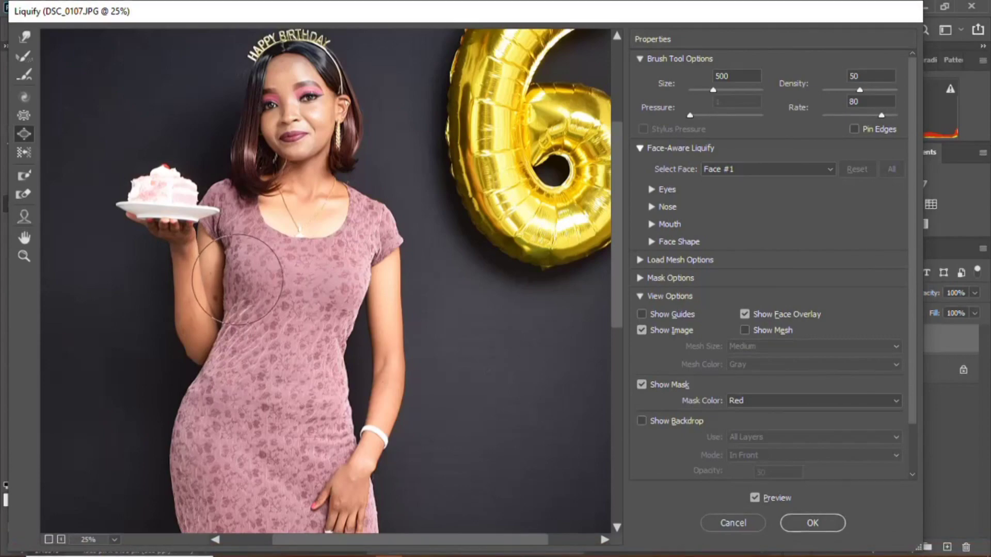
scroll(298, 304, "down", 3)
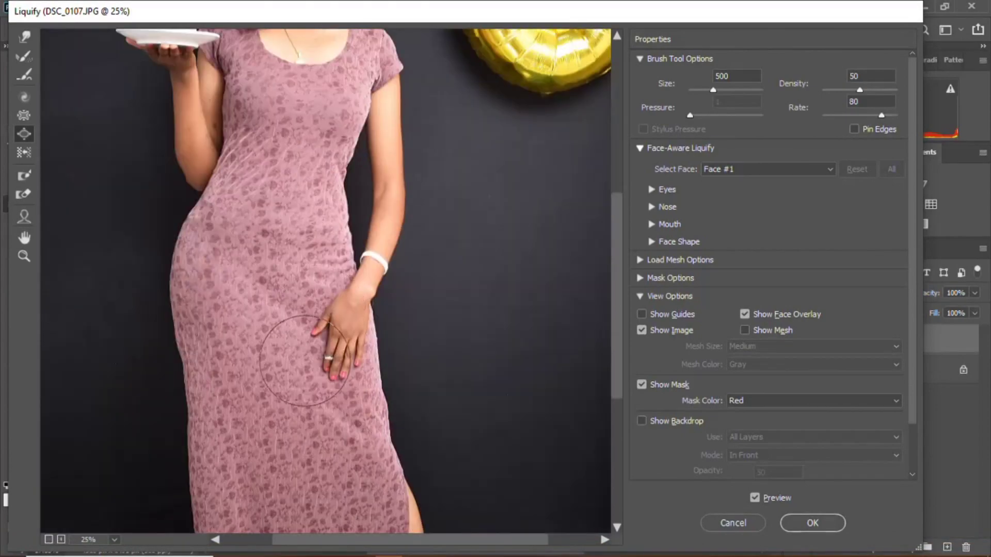
scroll(256, 325, "up", 2)
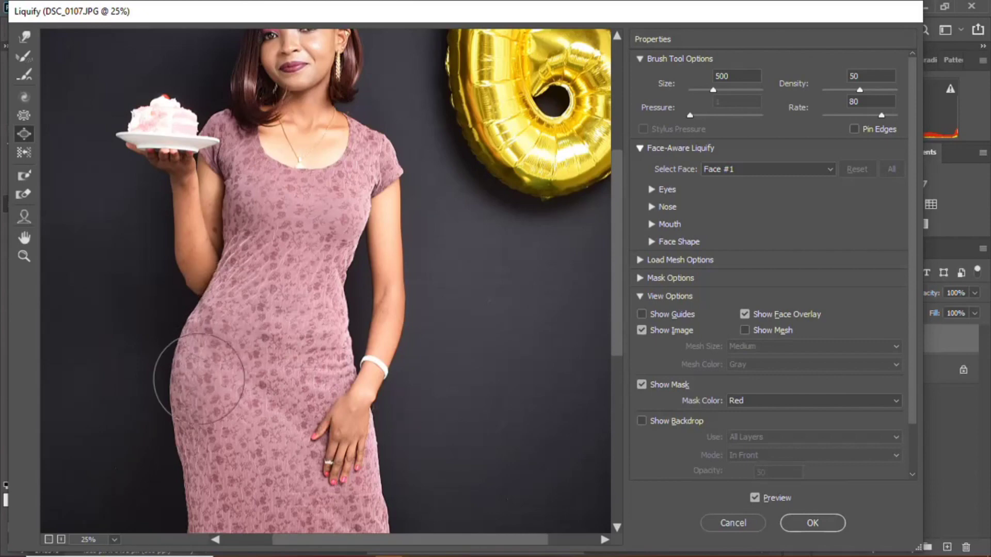
scroll(200, 380, "down", 3)
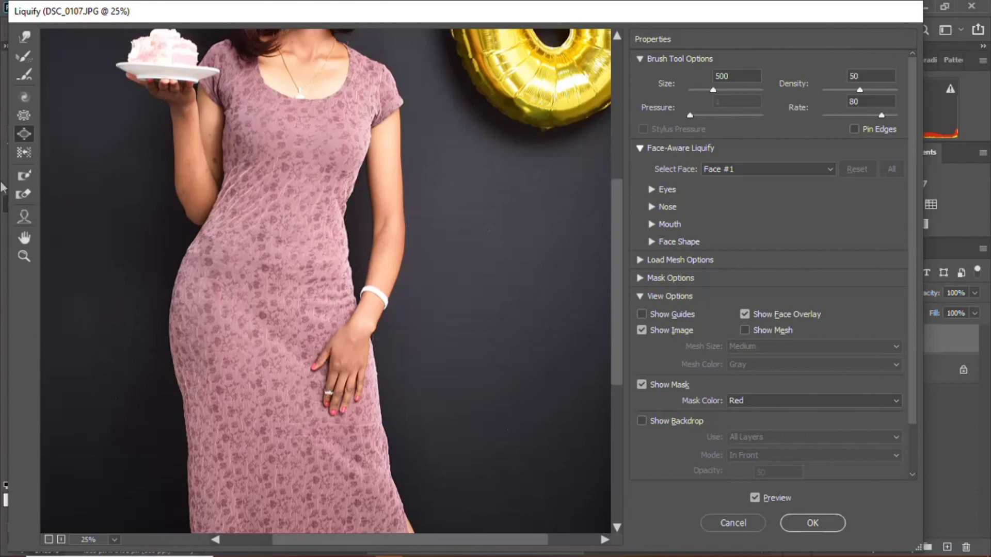
left_click(23, 115)
key("bracketleft")
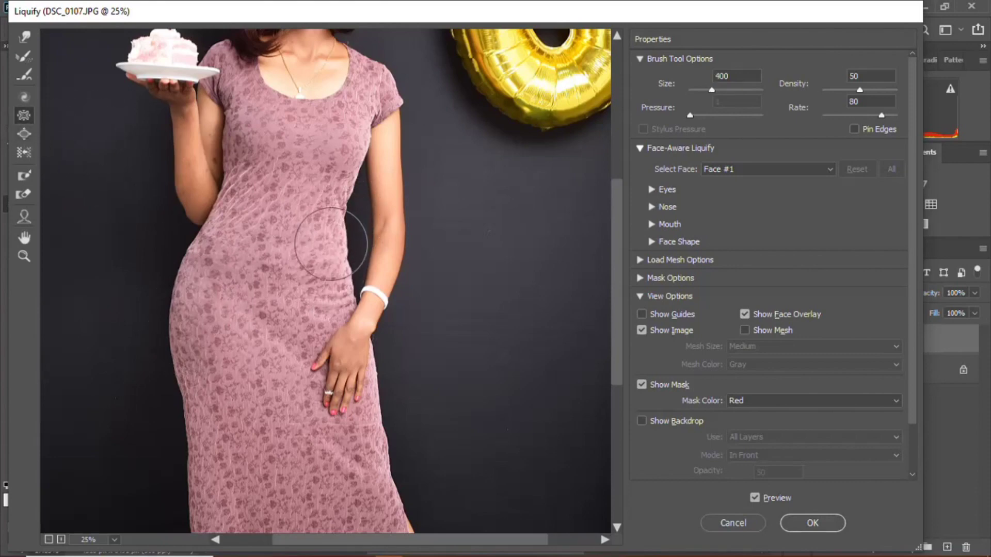
scroll(387, 380, "down", 3)
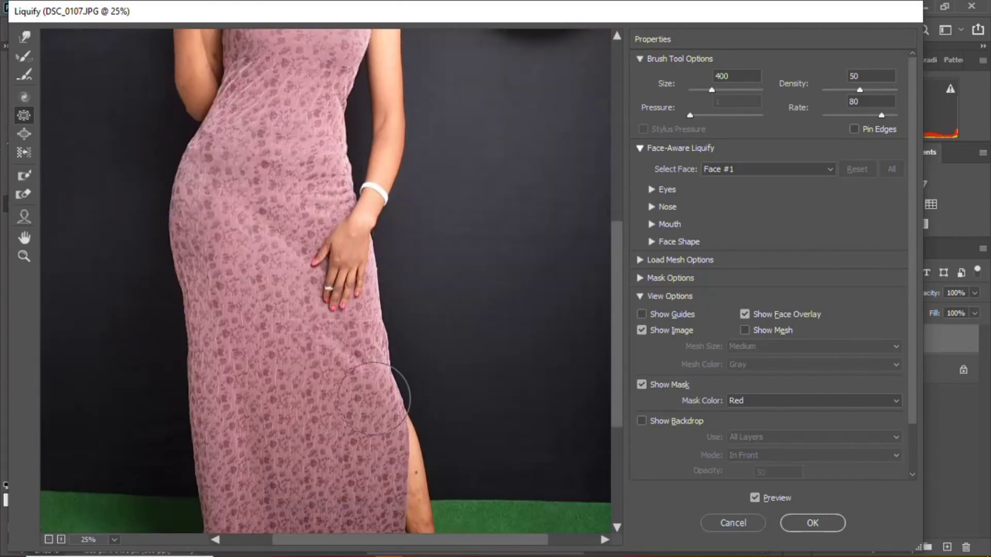
scroll(330, 379, "down", 2)
scroll(332, 377, "up", 5)
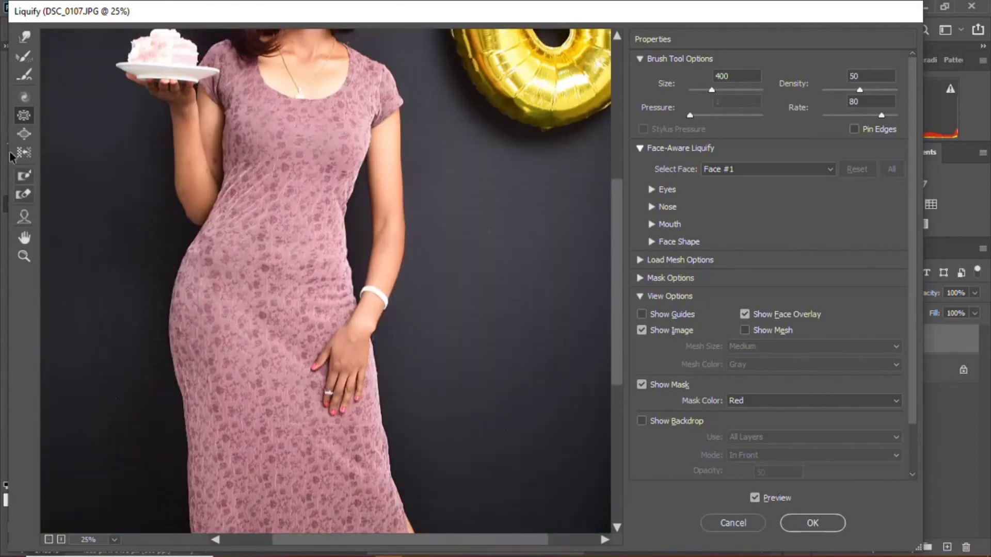
left_click(24, 134)
key("bracketright")
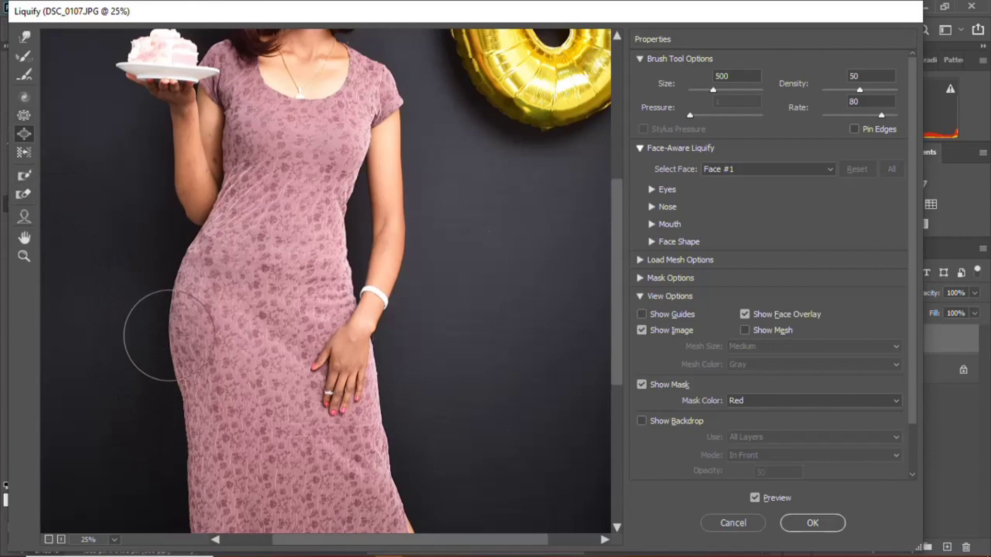
scroll(262, 381, "down", 3)
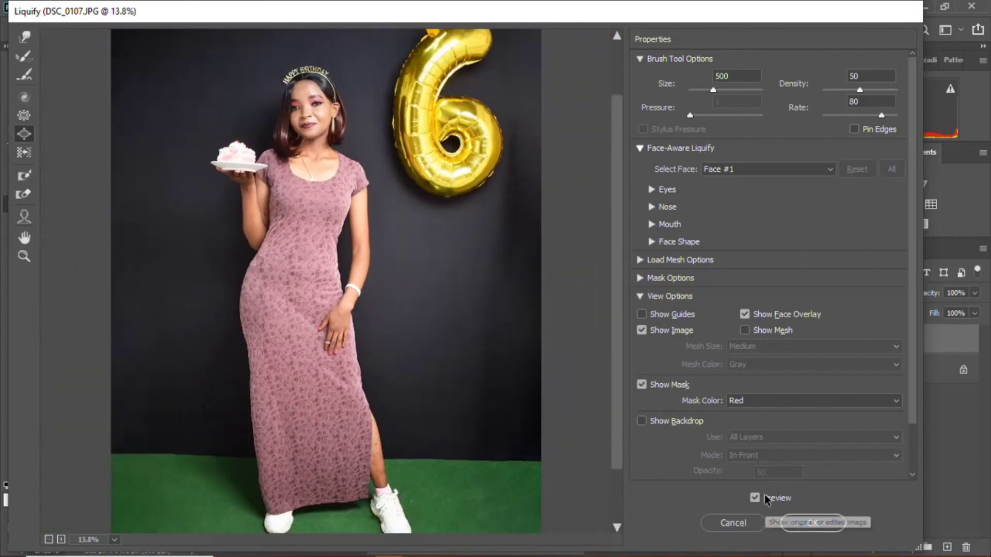
scroll(383, 336, "up", 1)
scroll(292, 306, "up", 2)
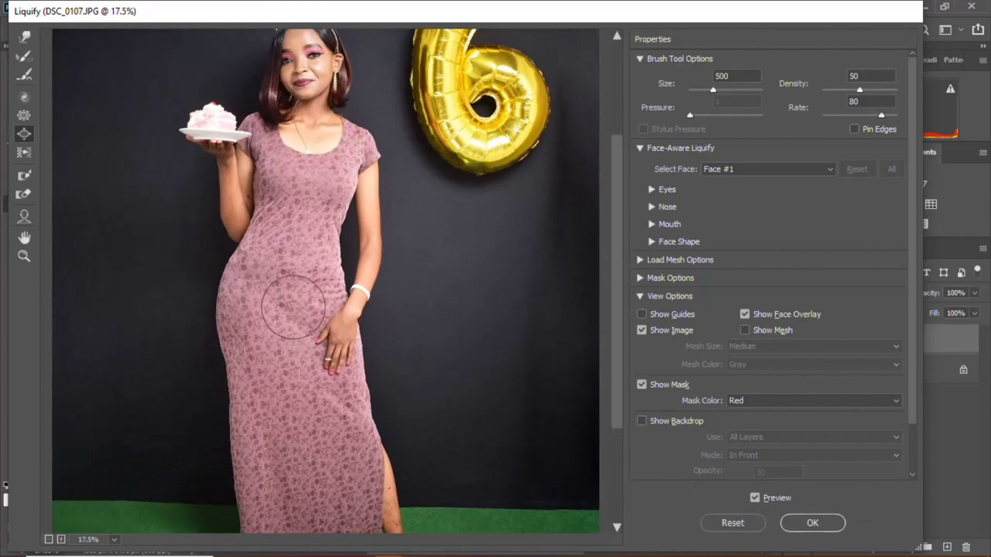
Toggle Preview repeatedly to compare the original and reshaped figure
left_click(759, 502)
left_click(759, 502)
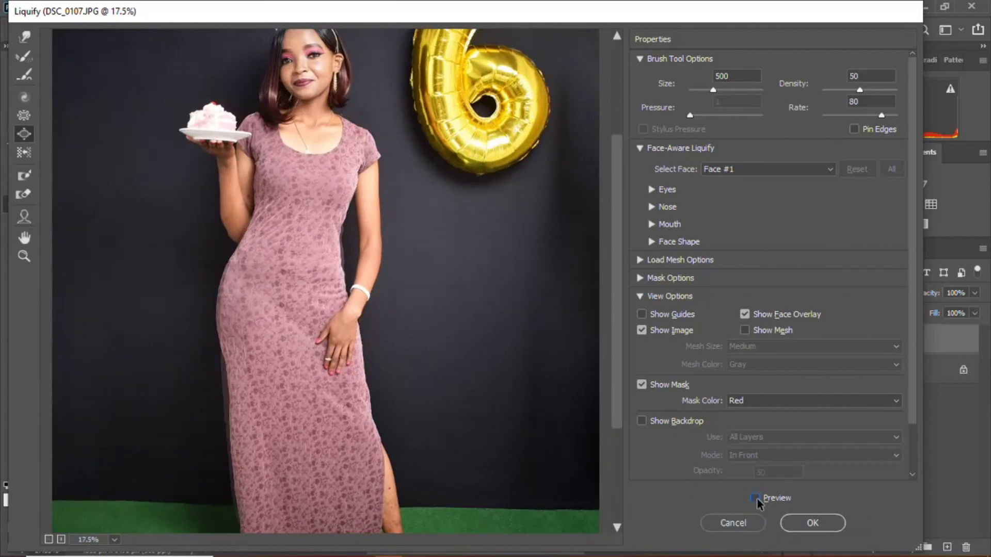
left_click(757, 499)
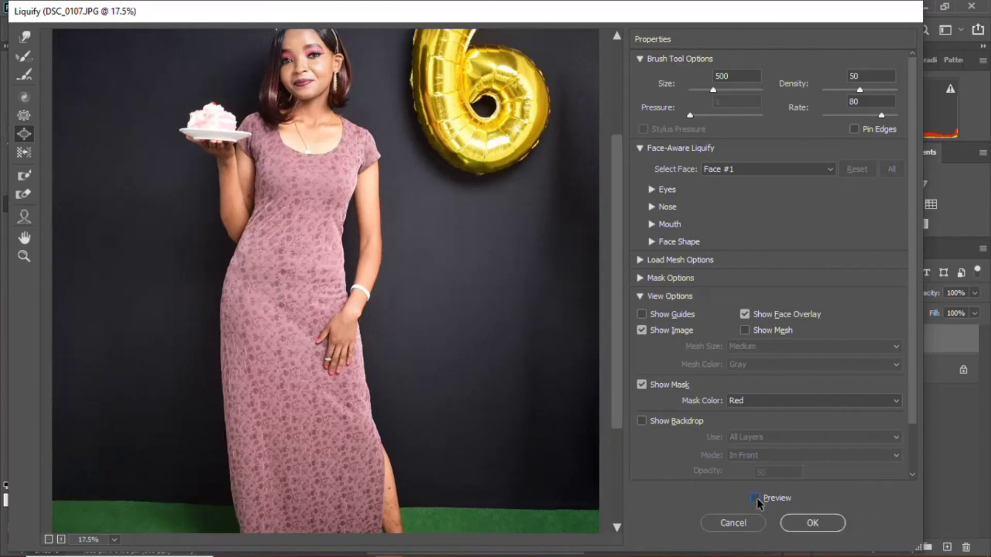
left_click(757, 499)
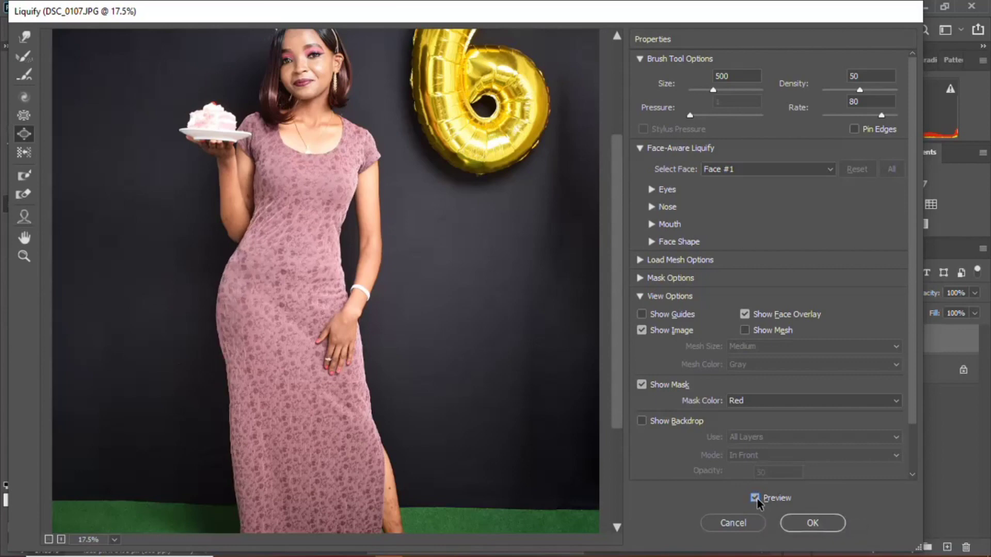
left_click(757, 499)
left_click(757, 499)
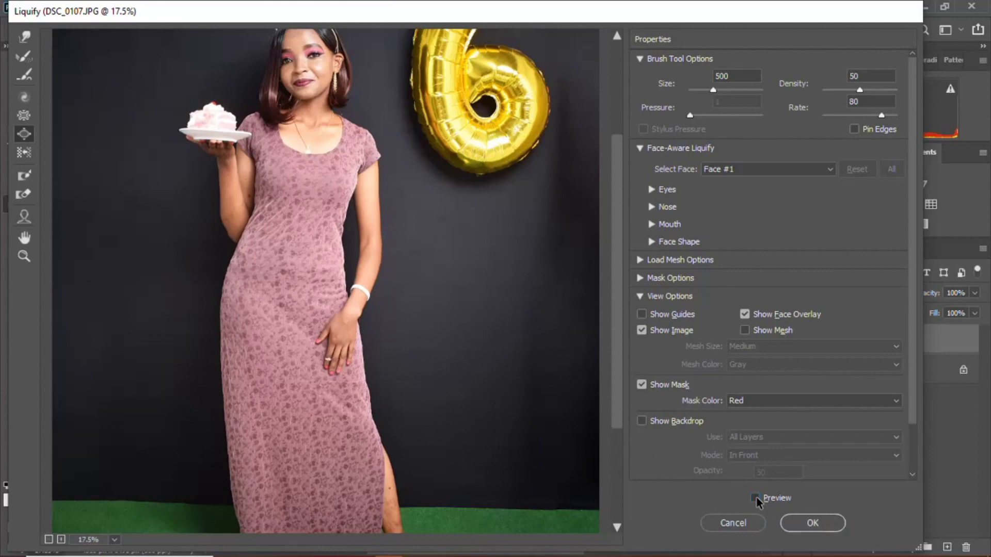
left_click(758, 498)
left_click(757, 498)
left_click(26, 116)
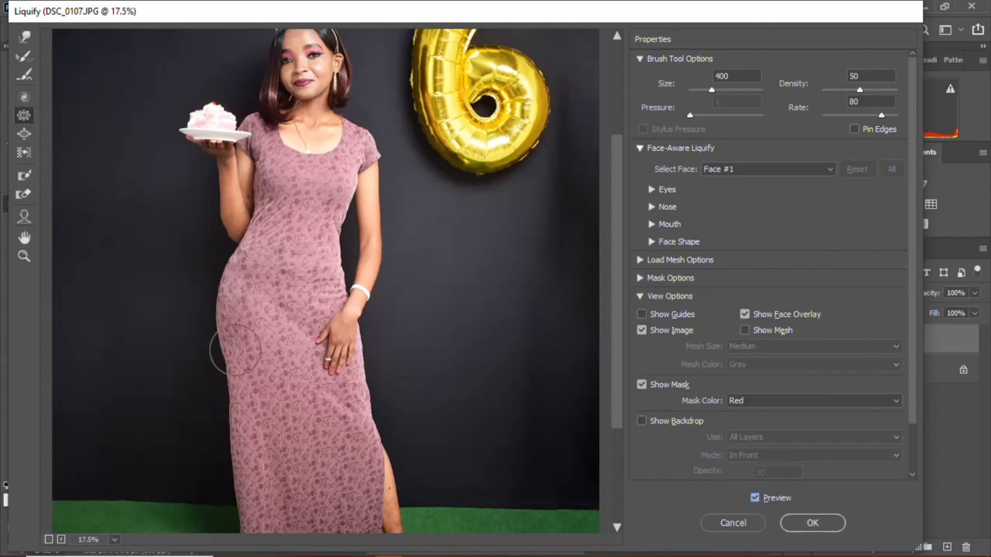
Select the Bloat tool and enlarge its brush to 500
left_click(24, 134)
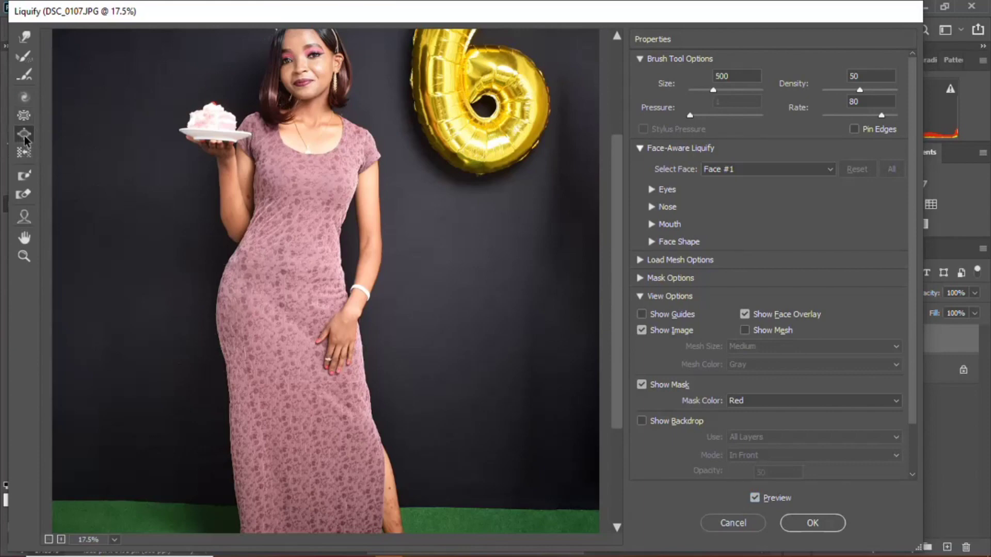
key("ctrl+plus")
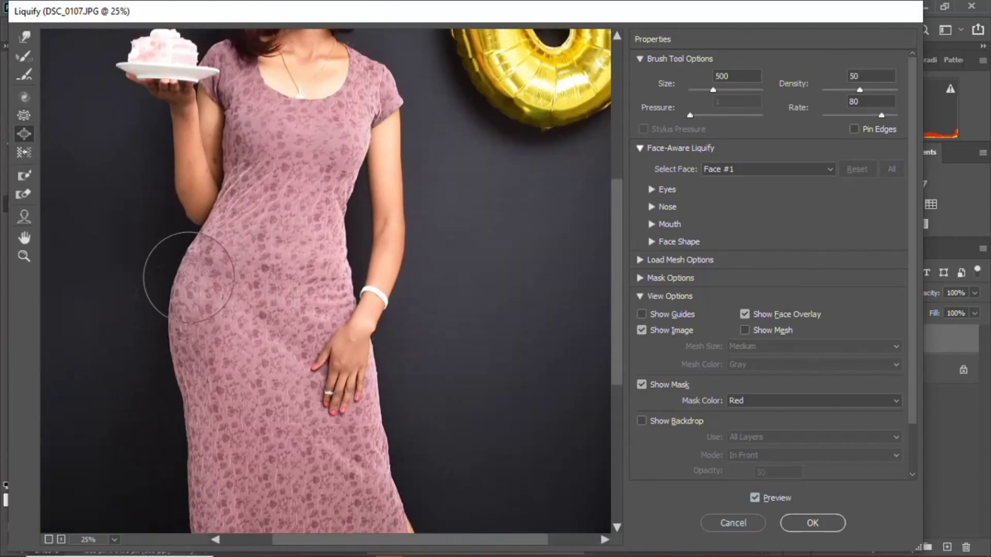
scroll(252, 350, "down", 3)
scroll(252, 350, "down", 2)
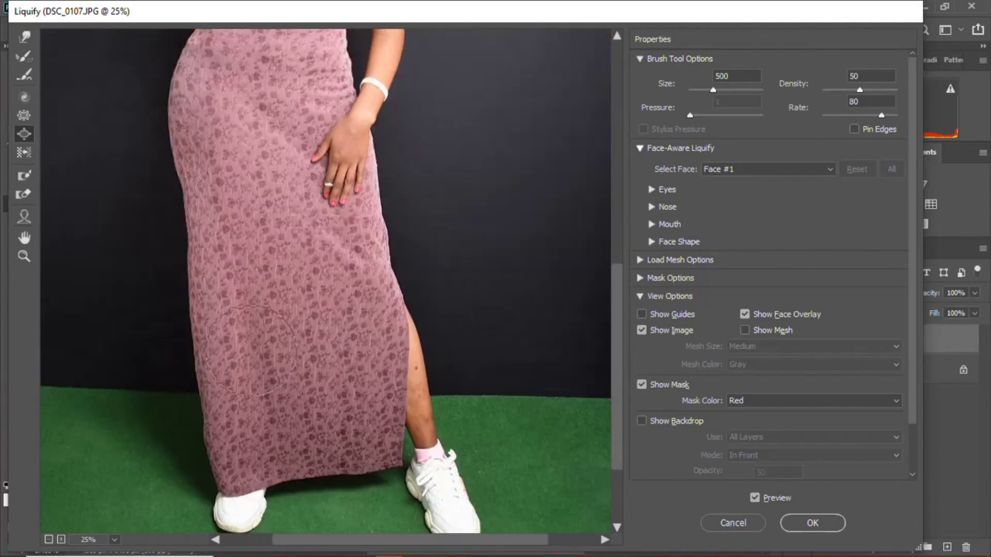
scroll(252, 350, "up", 2)
scroll(311, 360, "down", 1)
scroll(323, 365, "down", 2)
scroll(323, 366, "down", 1)
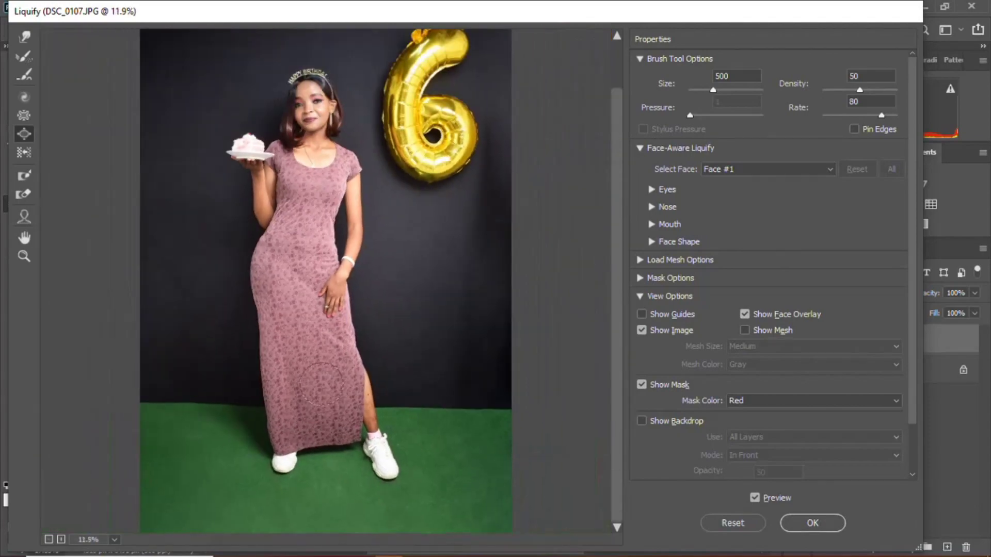
scroll(392, 370, "up", 1)
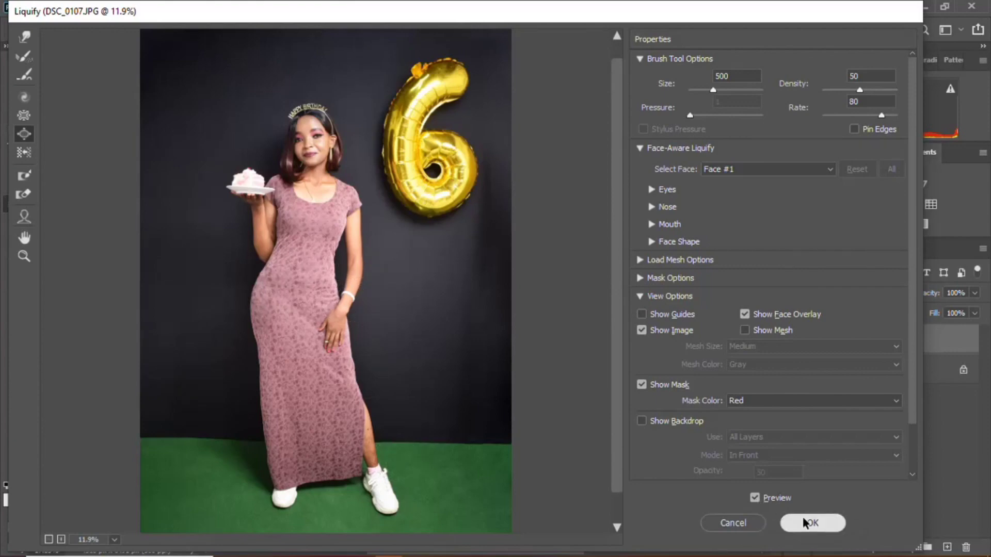
Apply Liquify, then hide and show the copy layer twice to compare with Background
left_click(805, 523)
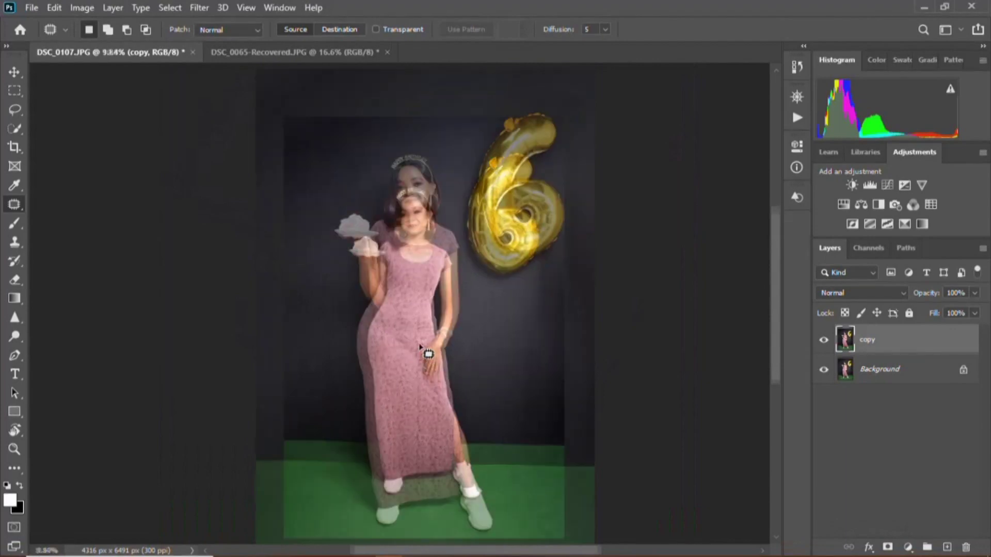
left_click(823, 343)
left_click(823, 343)
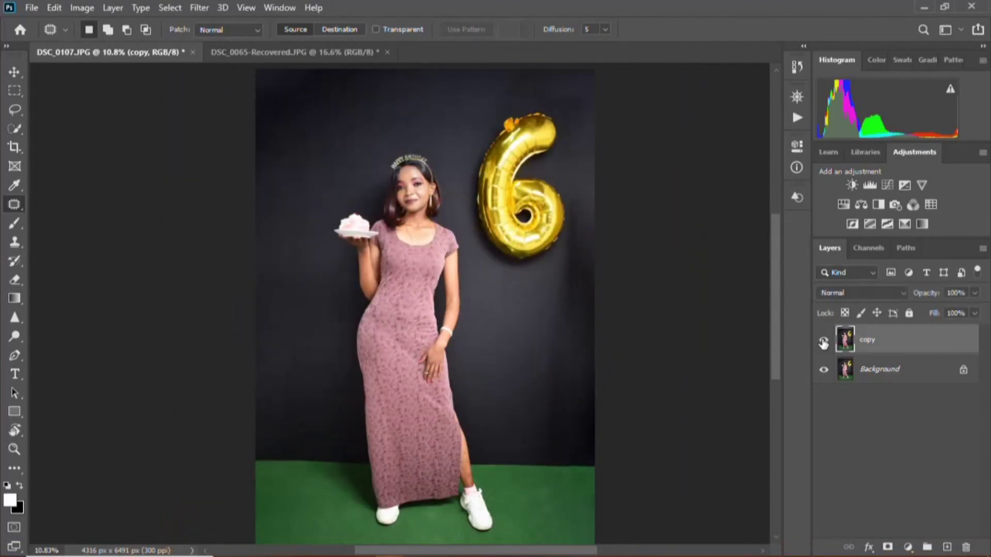
left_click(823, 343)
left_click(823, 343)
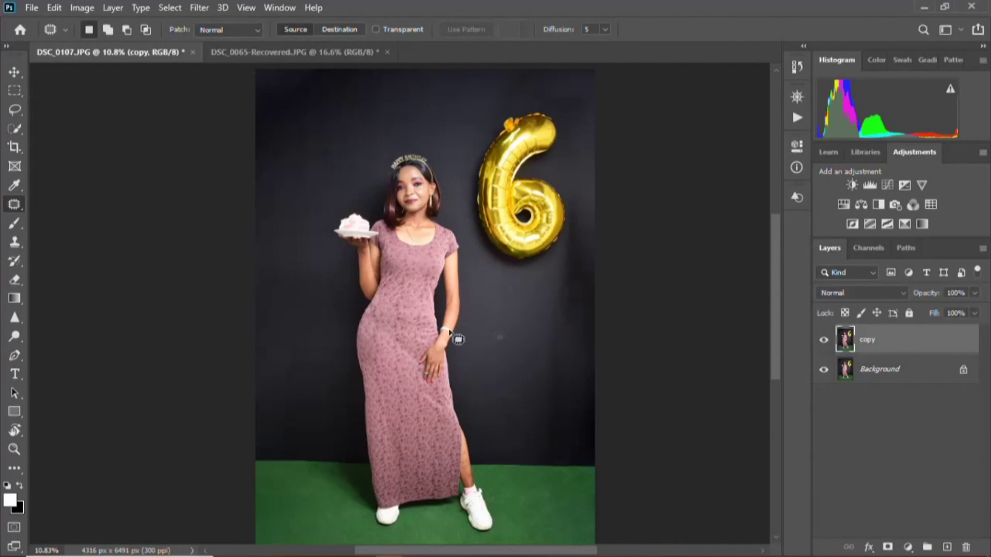